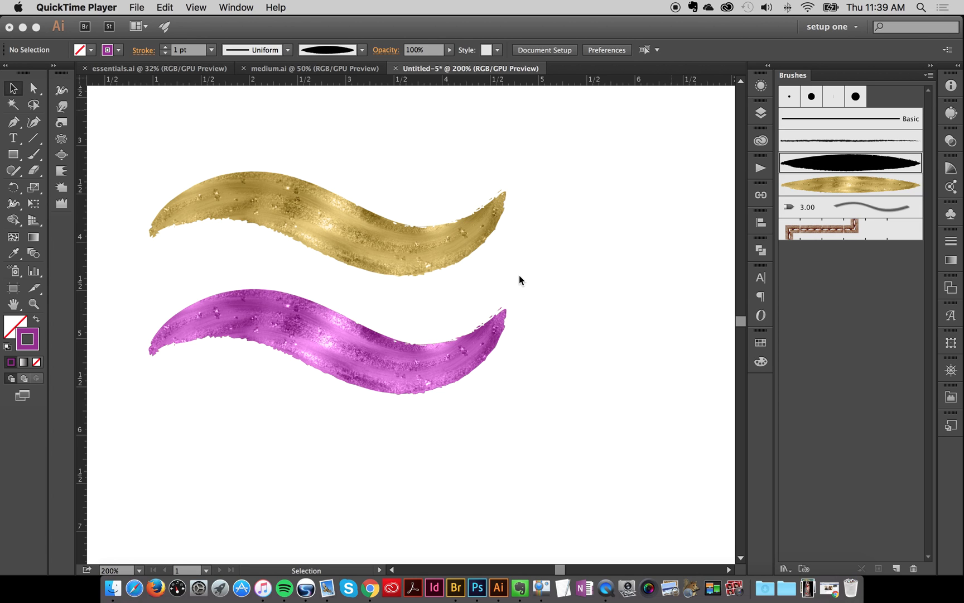
pyautogui.click(359, 240)
pyautogui.click(572, 245)
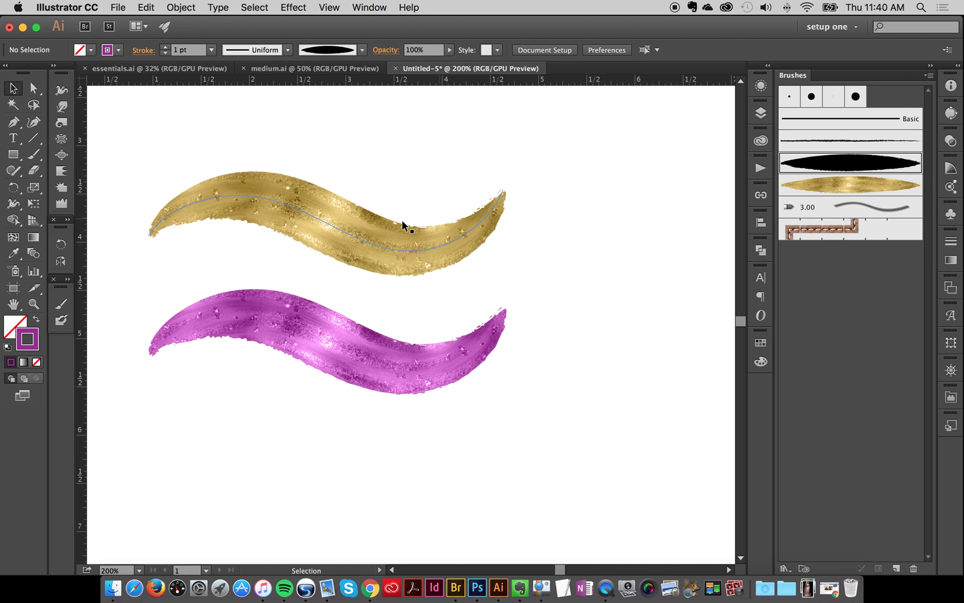
pyautogui.click(381, 228)
pyautogui.click(622, 256)
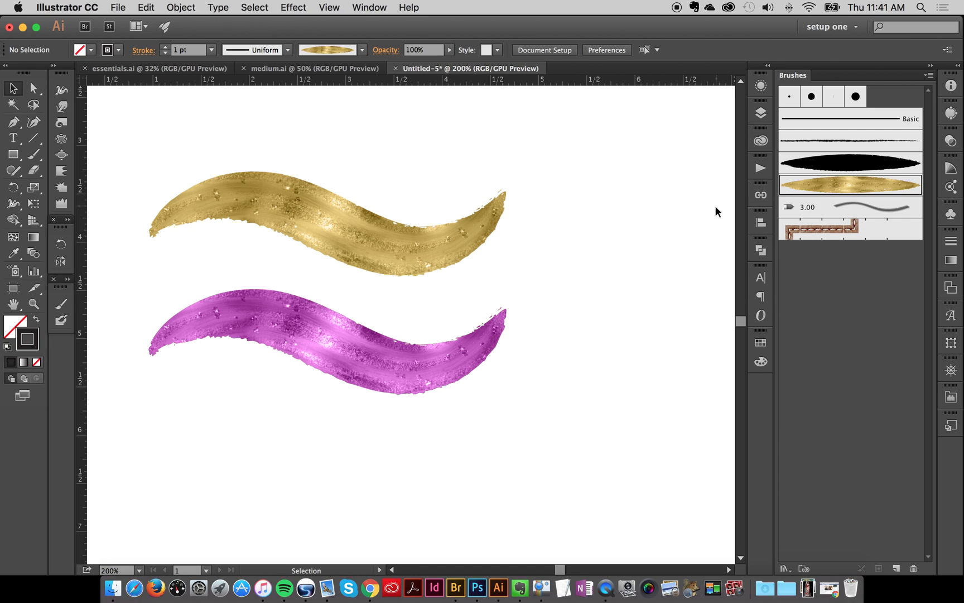
# Examine the colorization methods in the options of the gold 16-28 art brush and leave them unchanged.
pyautogui.doubleClick(810, 185)
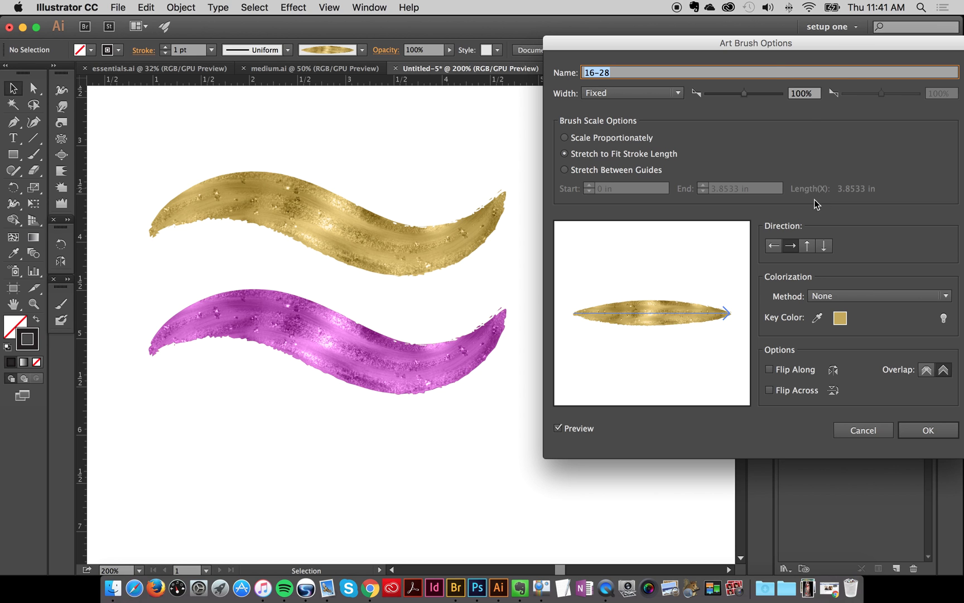
pyautogui.moveTo(769, 43); pyautogui.dragTo(638, 57)
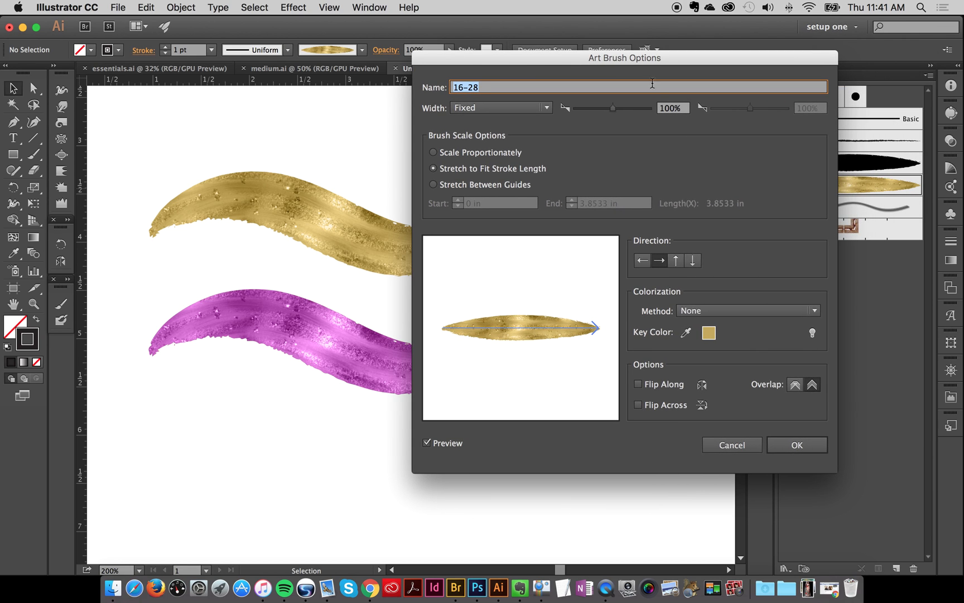
pyautogui.click(706, 311)
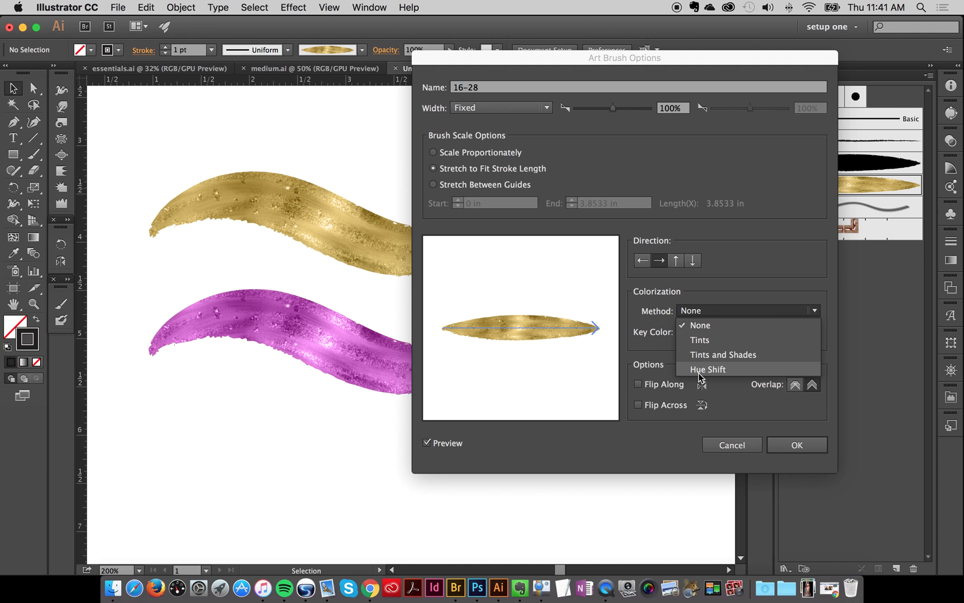
pyautogui.click(723, 446)
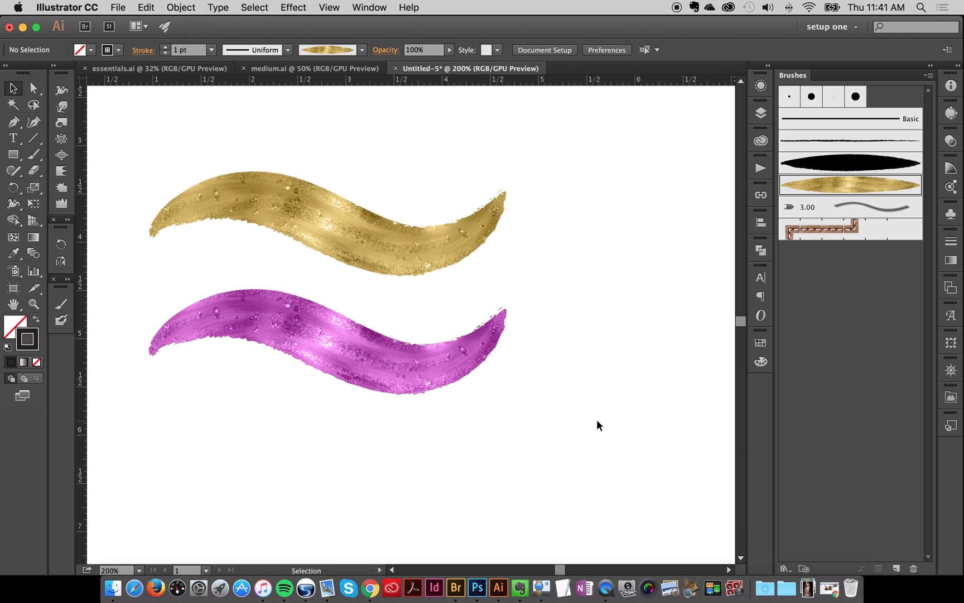
# Place copies of the gold 16-28 and black 16 color brush artwork on the artboard beside the wavy strokes, black above gold.
pyautogui.click(835, 168)
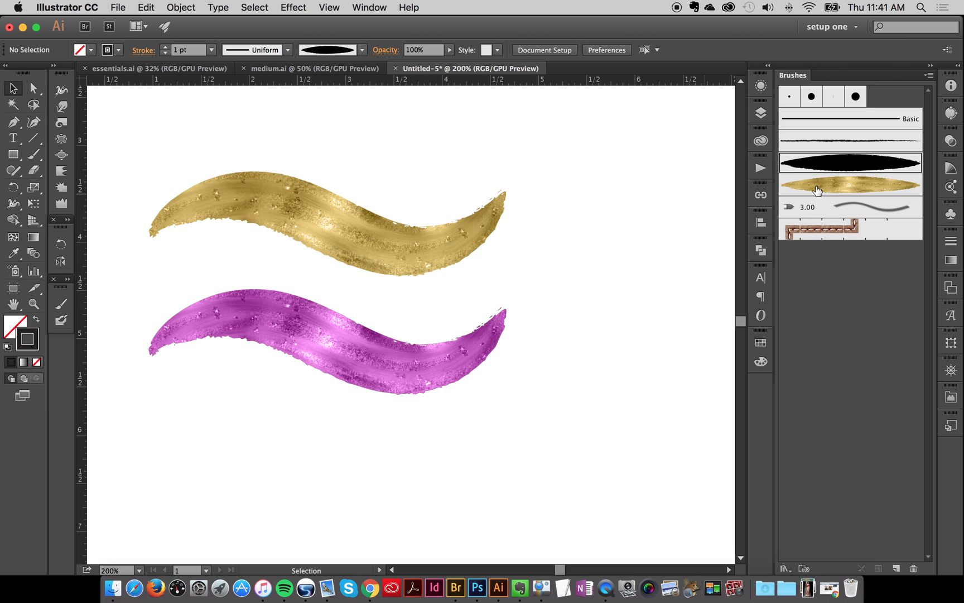
pyautogui.click(800, 192)
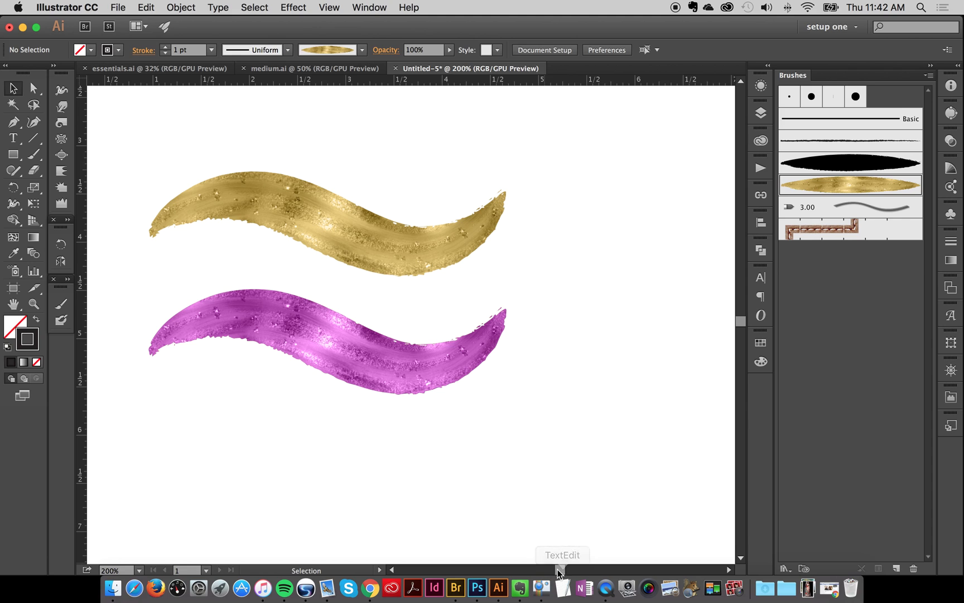
pyautogui.hscroll(5, 558, 567)
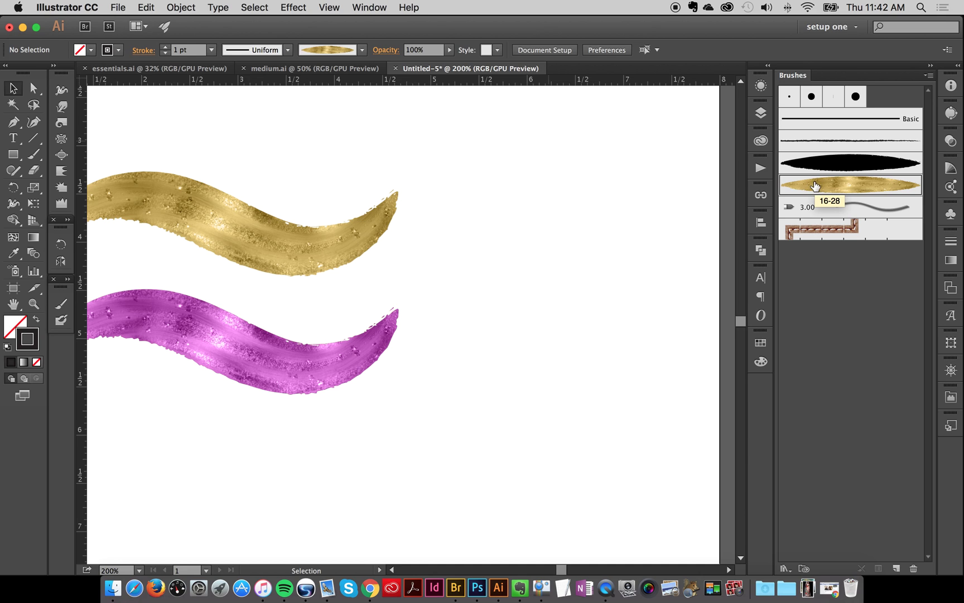
pyautogui.moveTo(832, 187)
pyautogui.mouseDown()
pyautogui.moveTo(752, 195)
pyautogui.moveTo(536, 284)
pyautogui.mouseUp()
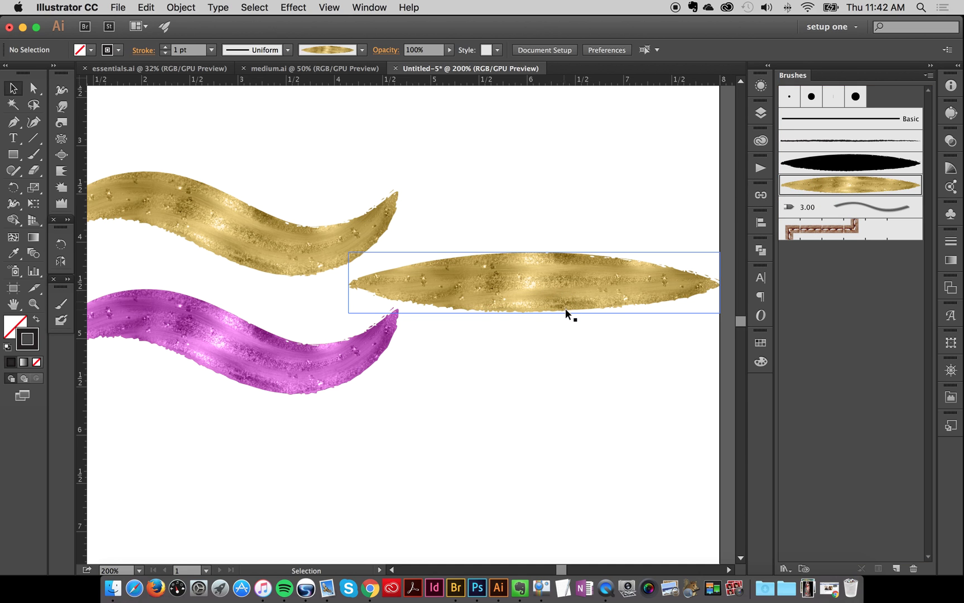
pyautogui.click(418, 234)
pyautogui.click(518, 306)
pyautogui.click(806, 160)
pyautogui.moveTo(806, 160)
pyautogui.mouseDown()
pyautogui.moveTo(520, 189)
pyautogui.moveTo(517, 211)
pyautogui.moveTo(527, 217)
pyautogui.mouseUp()
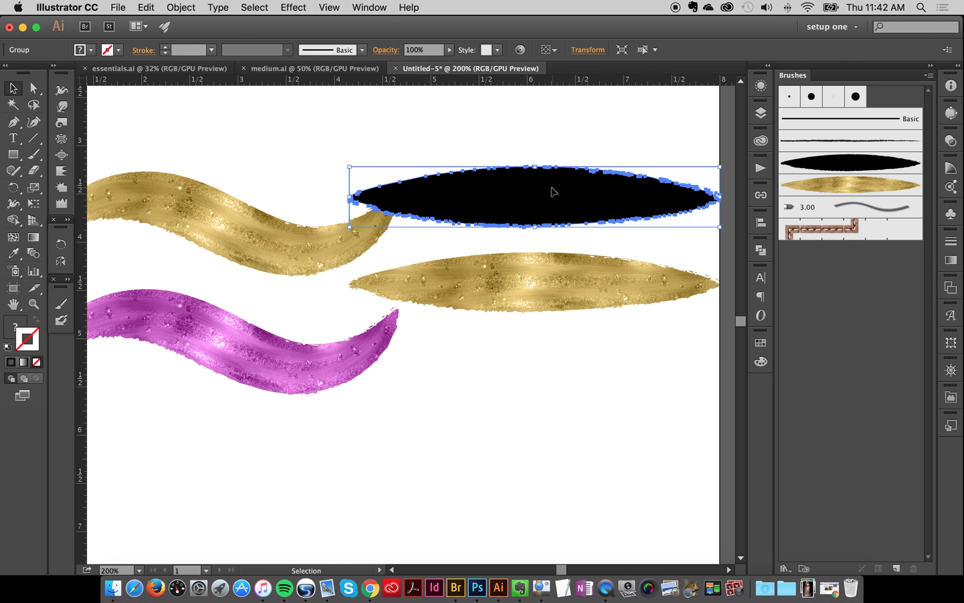
pyautogui.click(528, 130)
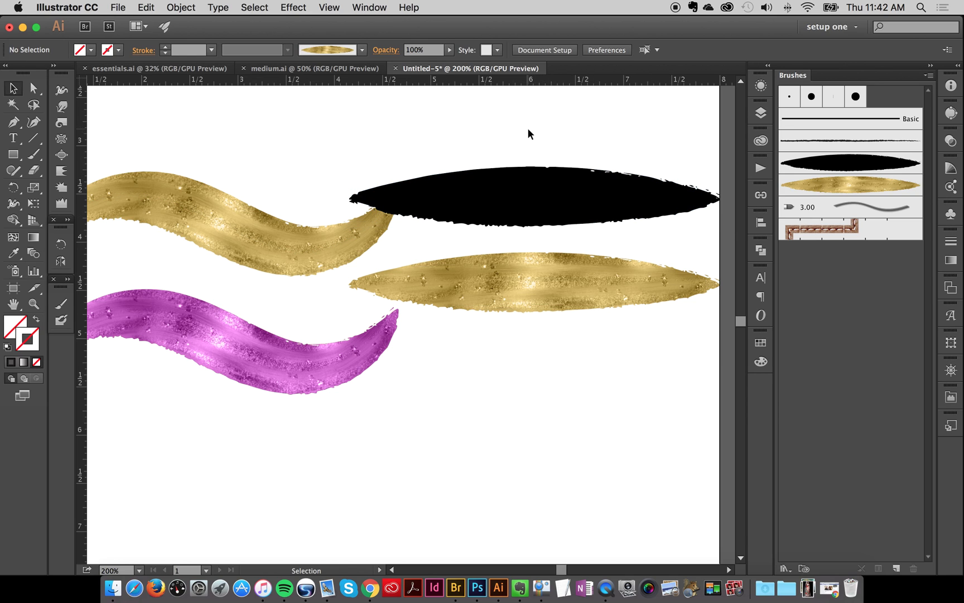
# Select the gold and black brush shapes in turn to compare their artwork, shifting each slightly sideways.
pyautogui.click(501, 281)
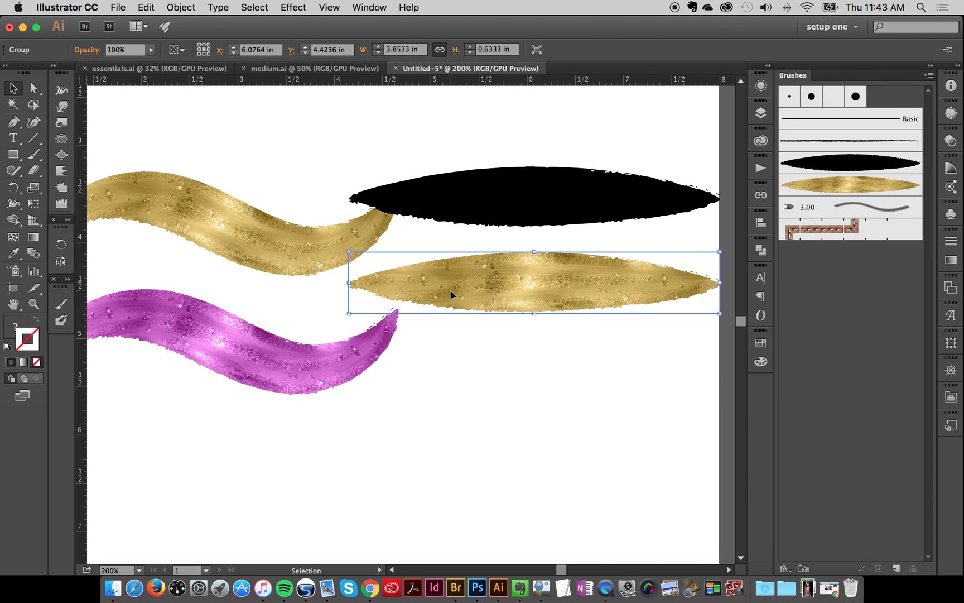
pyautogui.click(570, 370)
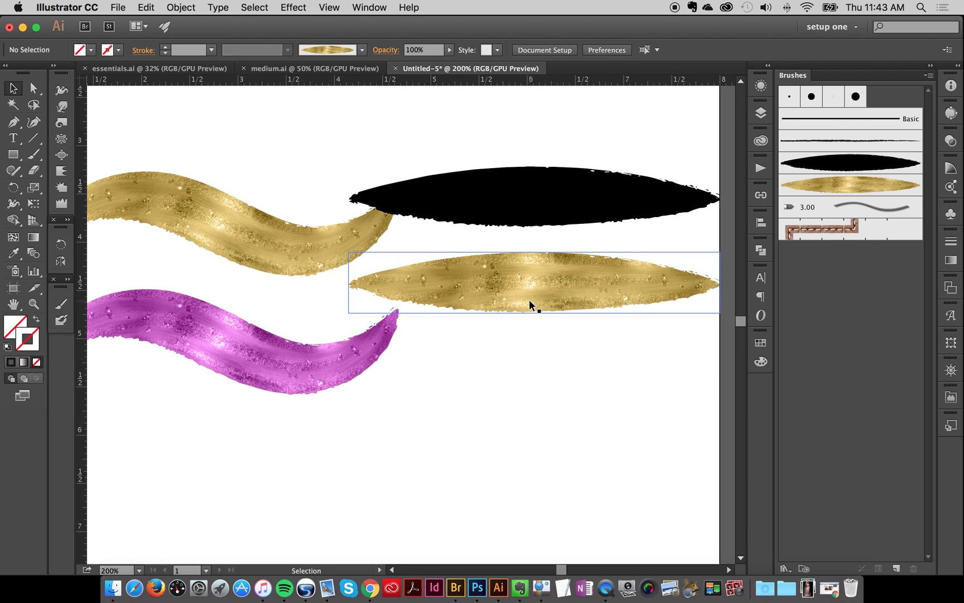
pyautogui.moveTo(526, 285)
pyautogui.mouseDown()
pyautogui.moveTo(510, 294)
pyautogui.moveTo(521, 286)
pyautogui.mouseUp()
pyautogui.click(490, 206)
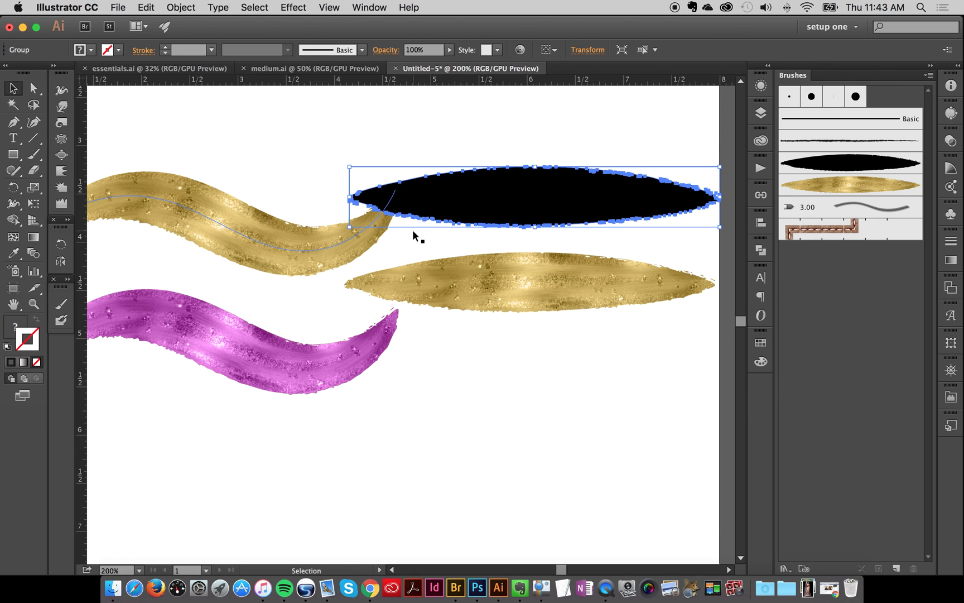
pyautogui.moveTo(413, 210); pyautogui.dragTo(408, 211)
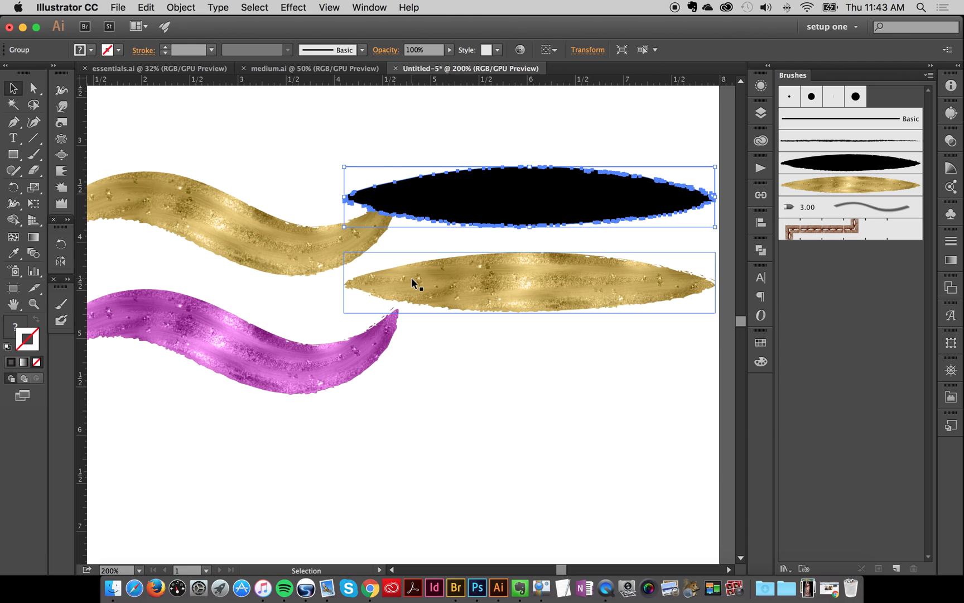
pyautogui.click(479, 124)
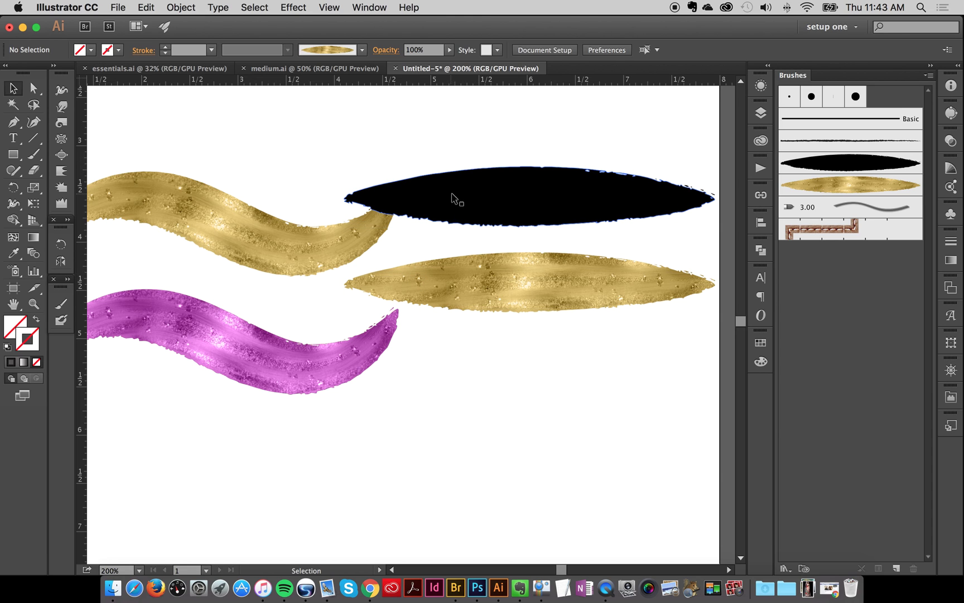
pyautogui.click(452, 199)
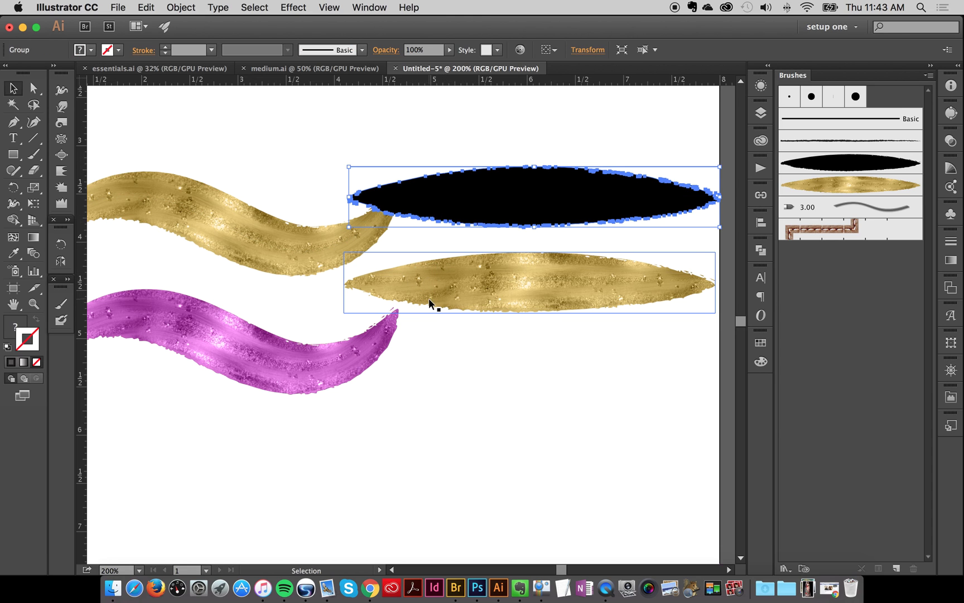
# Delete both the black and the gold brush shapes from the artboard.
pyautogui.click(494, 387)
pyautogui.moveTo(468, 416); pyautogui.dragTo(507, 202)
pyautogui.press('Delete')
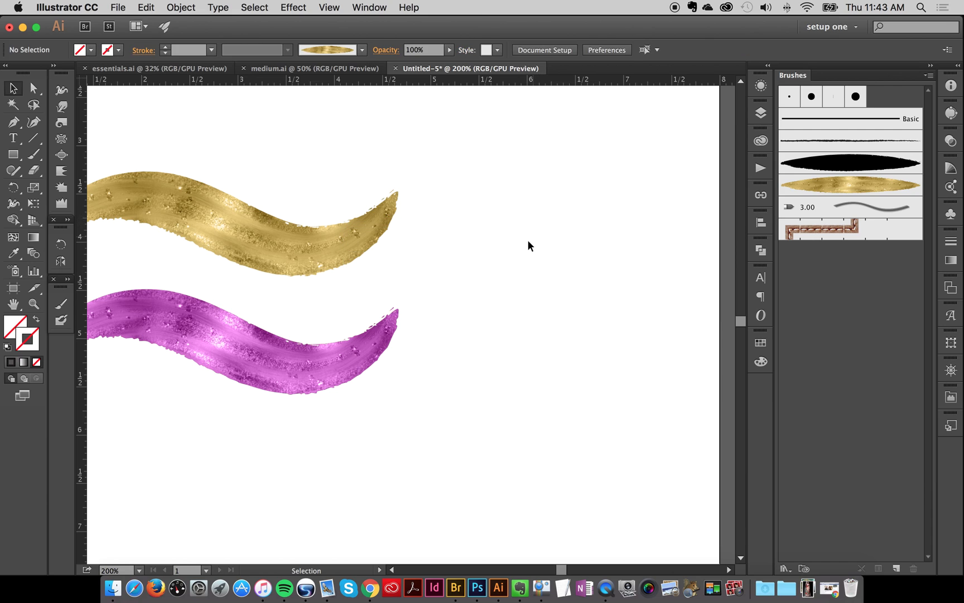
# Examine the gold wavy path's appearance attributes and the brush applied to its stroke.
pyautogui.click(231, 217)
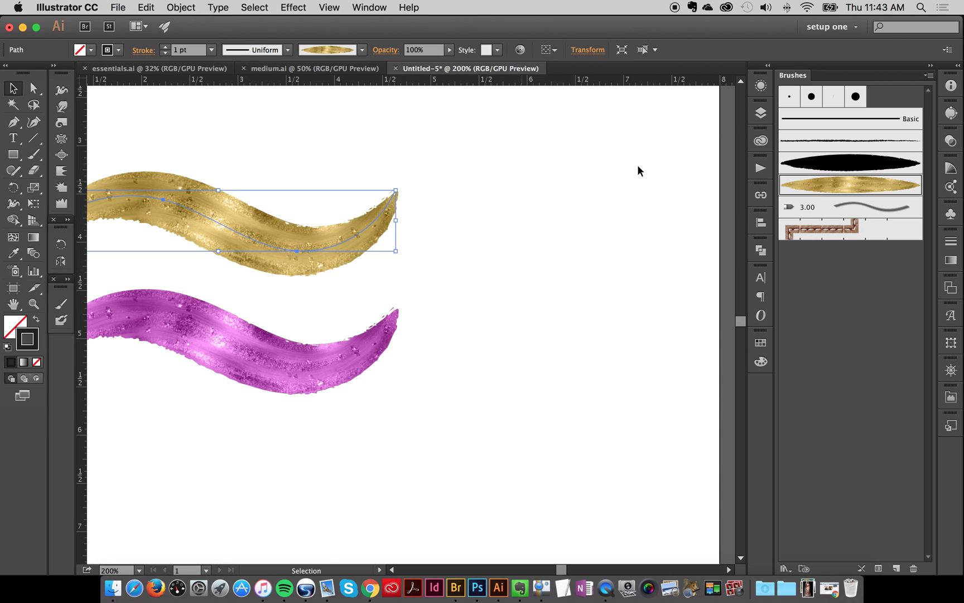
pyautogui.click(761, 87)
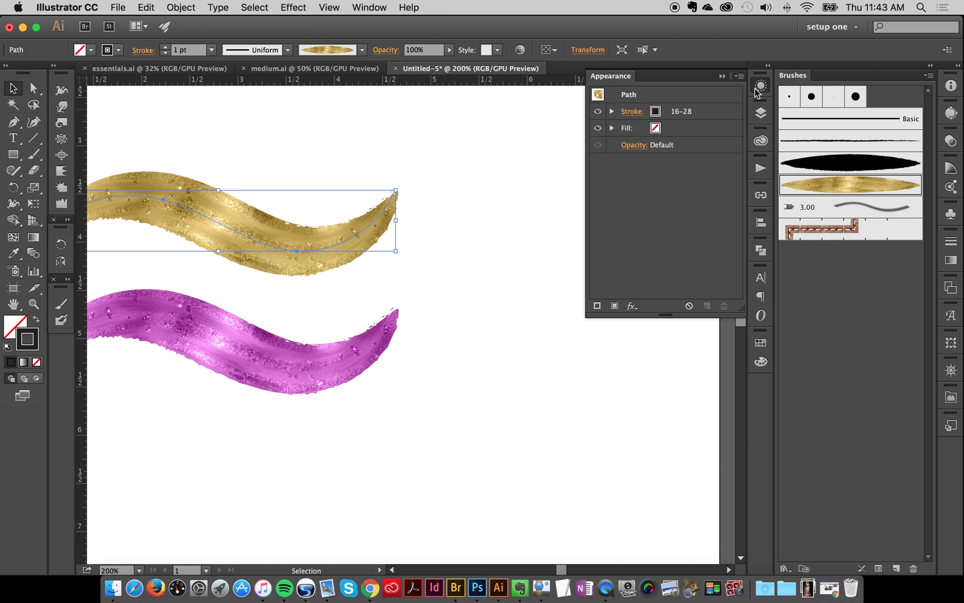
pyautogui.click(694, 118)
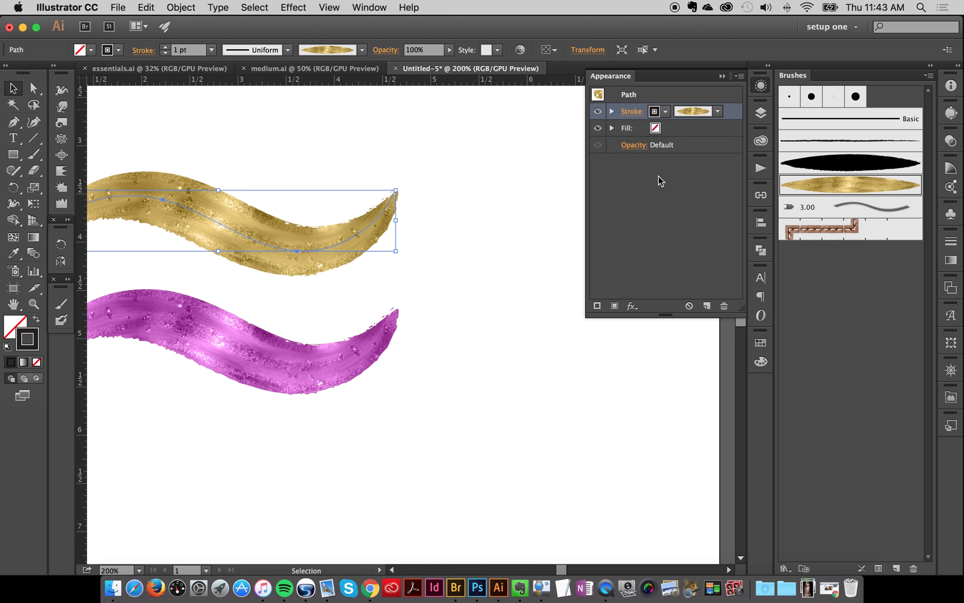
pyautogui.click(678, 133)
pyautogui.click(695, 113)
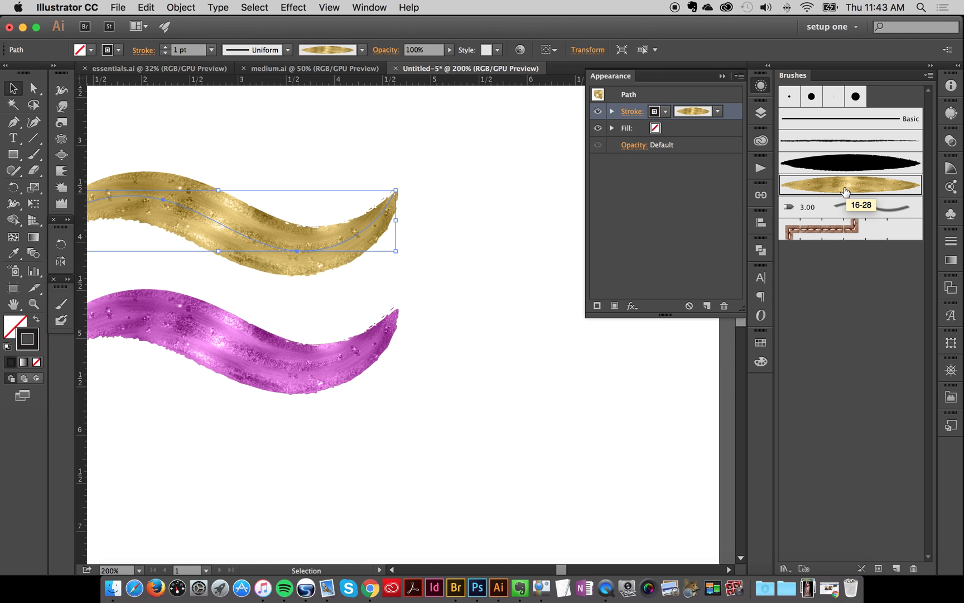
pyautogui.click(760, 85)
# Examine the purple wavy path's appearance, going through its fill and each stacked stroke from the 16-28 base to the purple one.
pyautogui.click(308, 350)
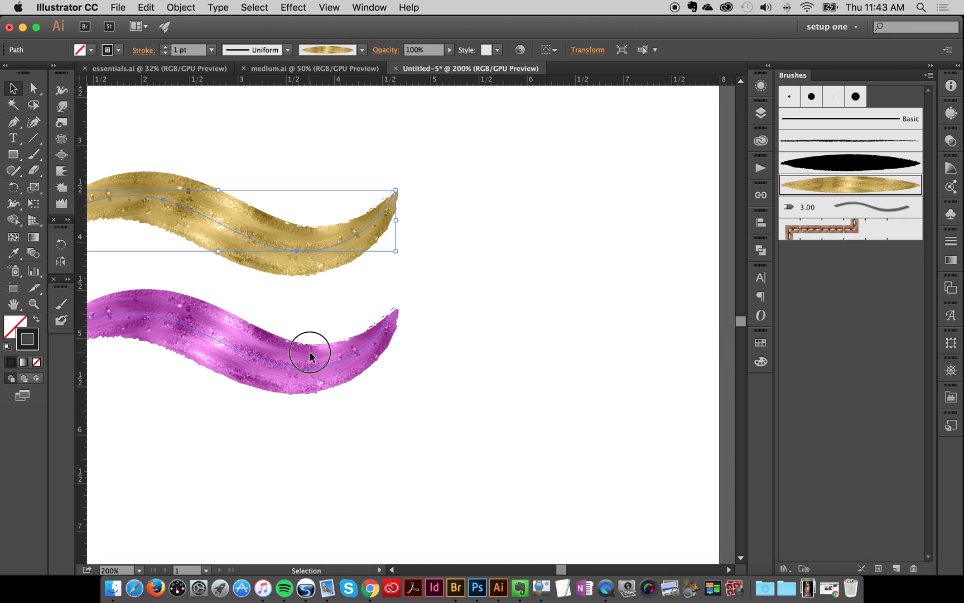
pyautogui.click(762, 84)
pyautogui.click(702, 197)
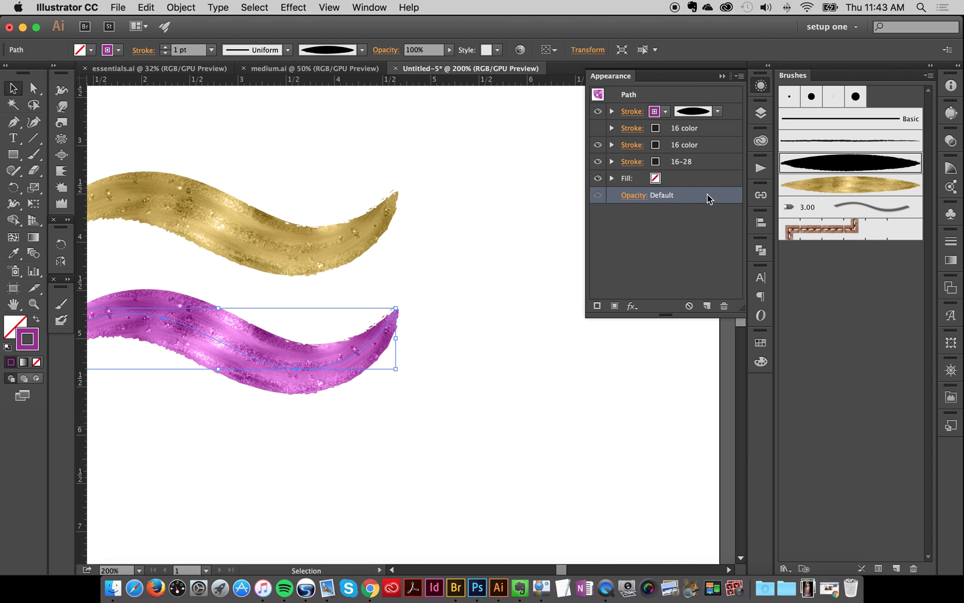
pyautogui.click(682, 181)
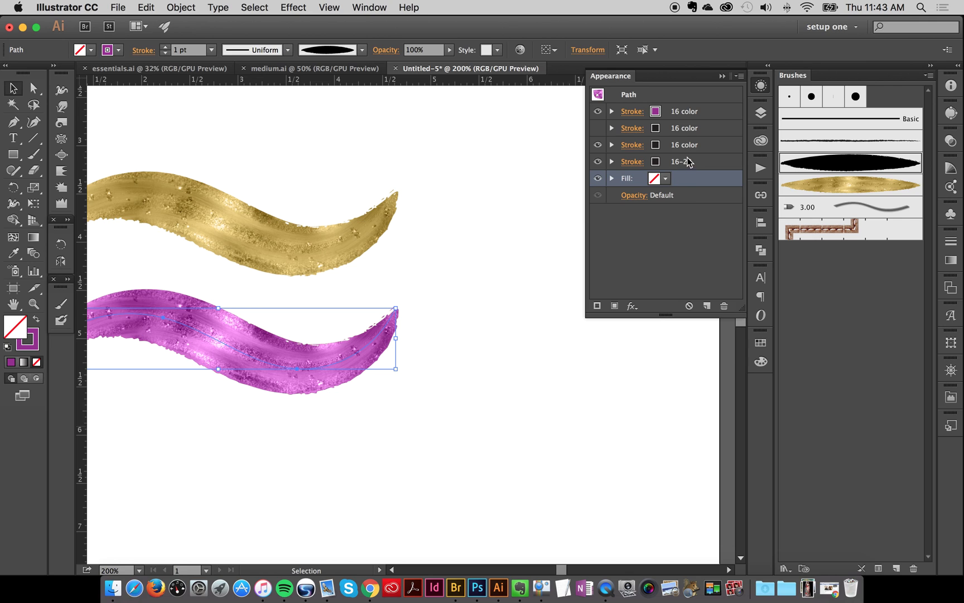
pyautogui.click(687, 158)
pyautogui.click(690, 196)
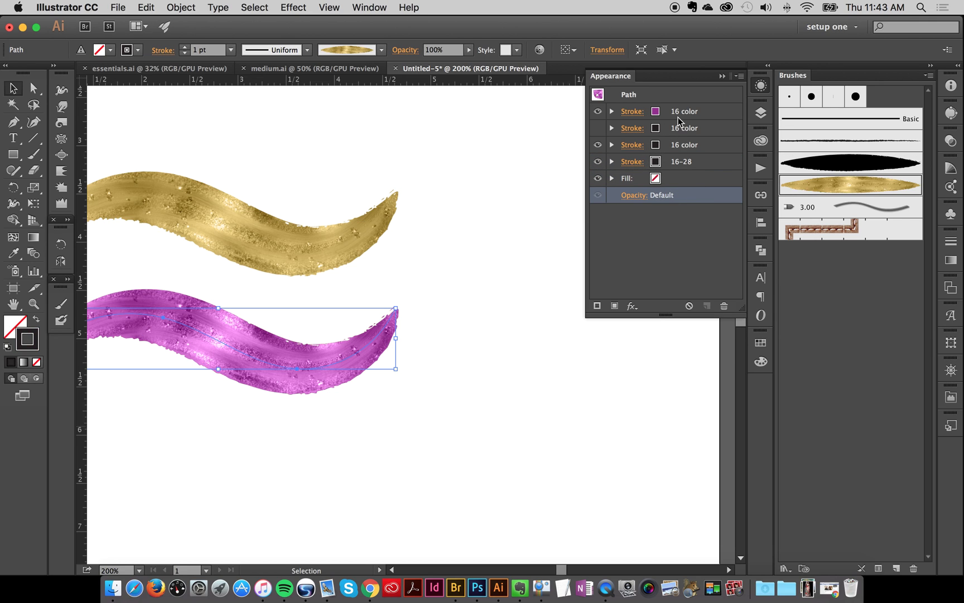
pyautogui.click(699, 161)
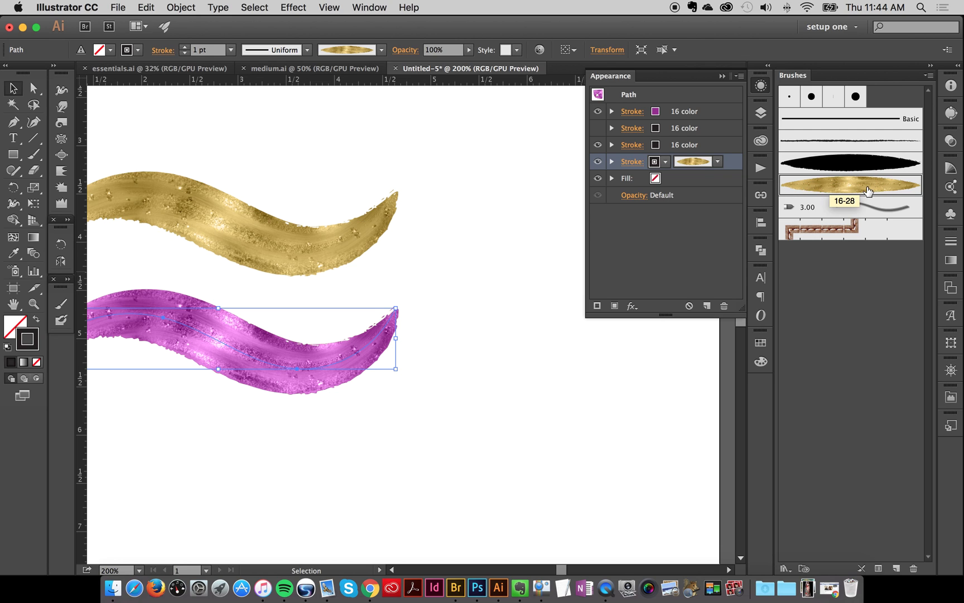
pyautogui.click(709, 142)
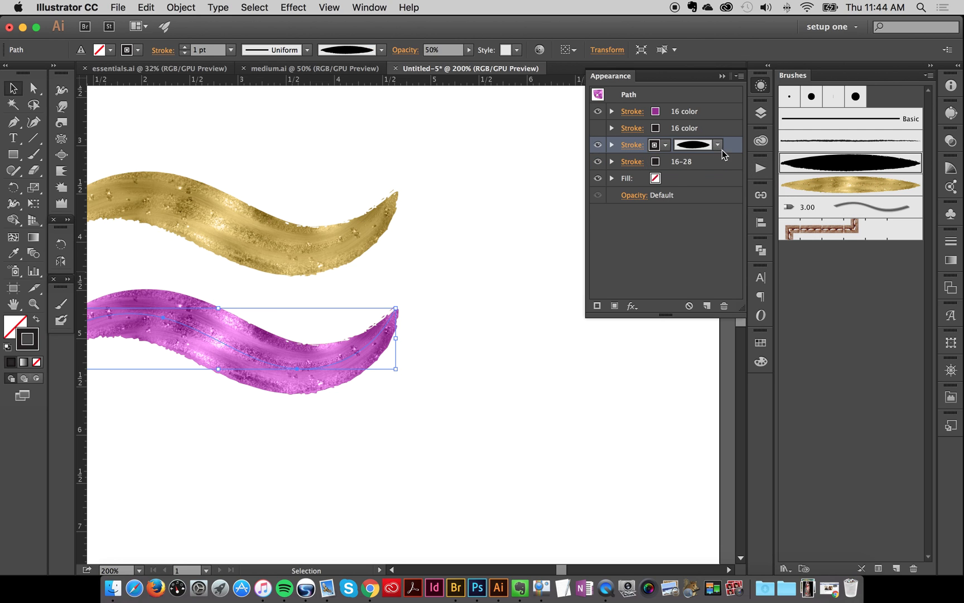
pyautogui.click(717, 127)
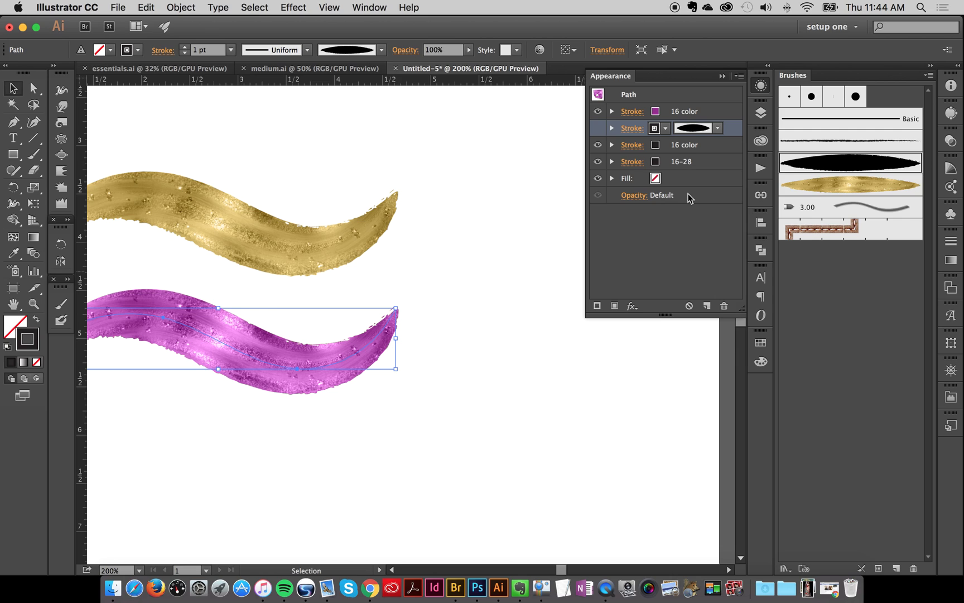
pyautogui.click(700, 113)
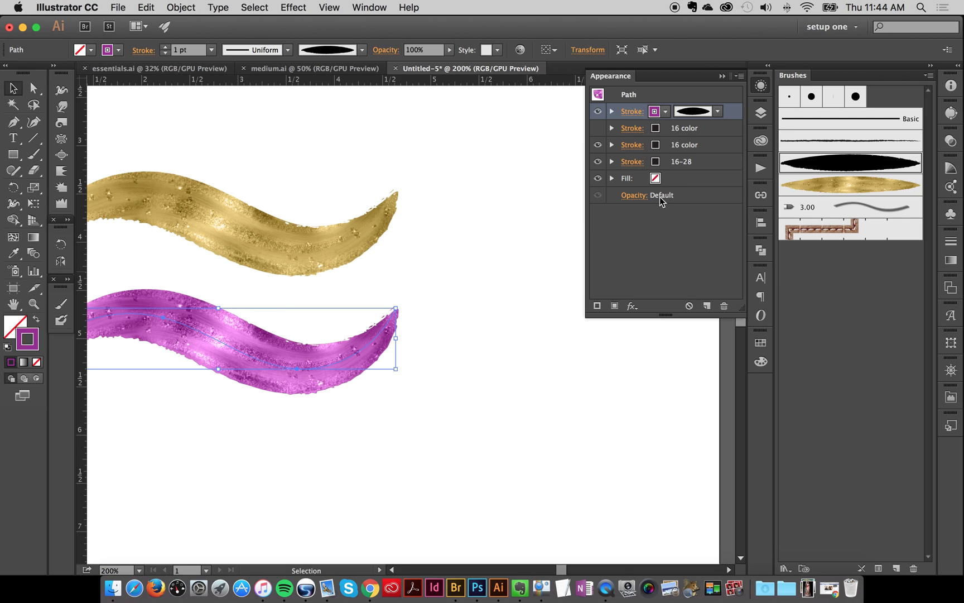
pyautogui.click(480, 265)
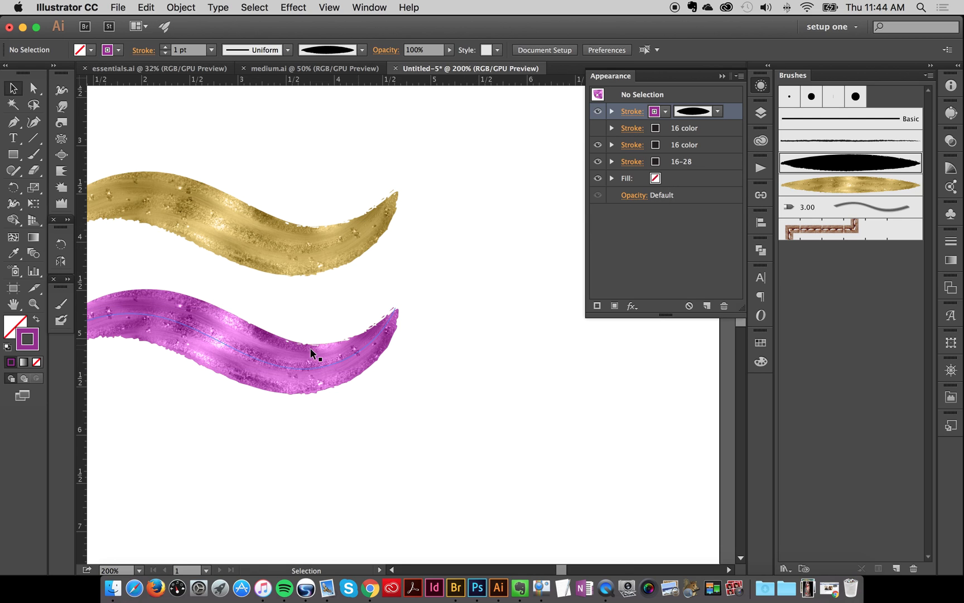
pyautogui.click(254, 361)
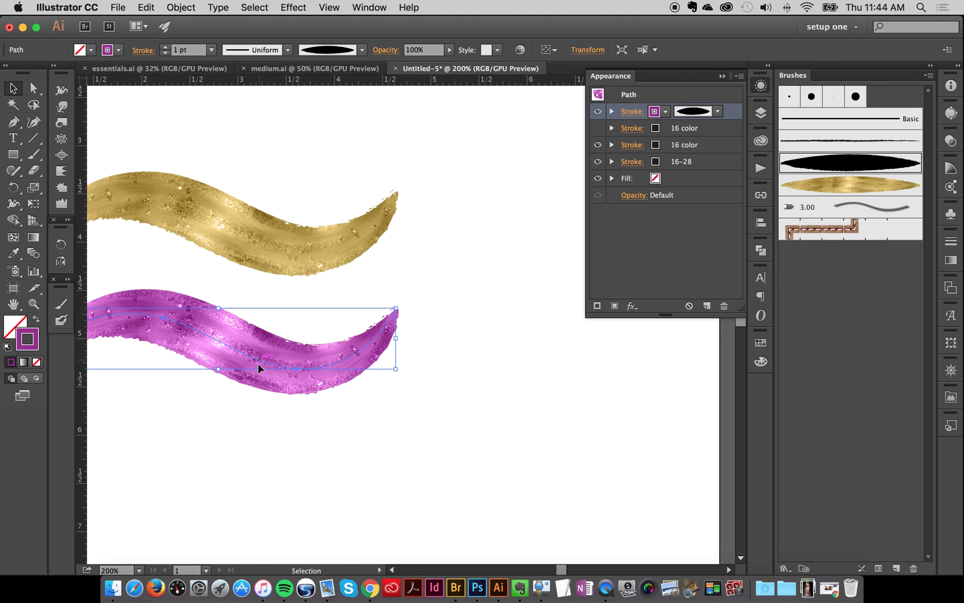
pyautogui.click(474, 286)
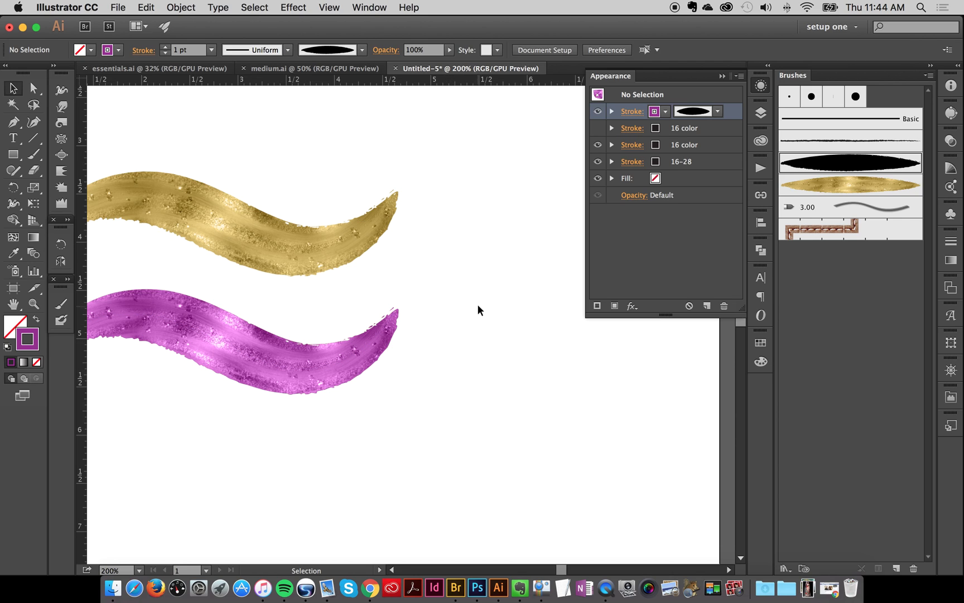
pyautogui.click(229, 328)
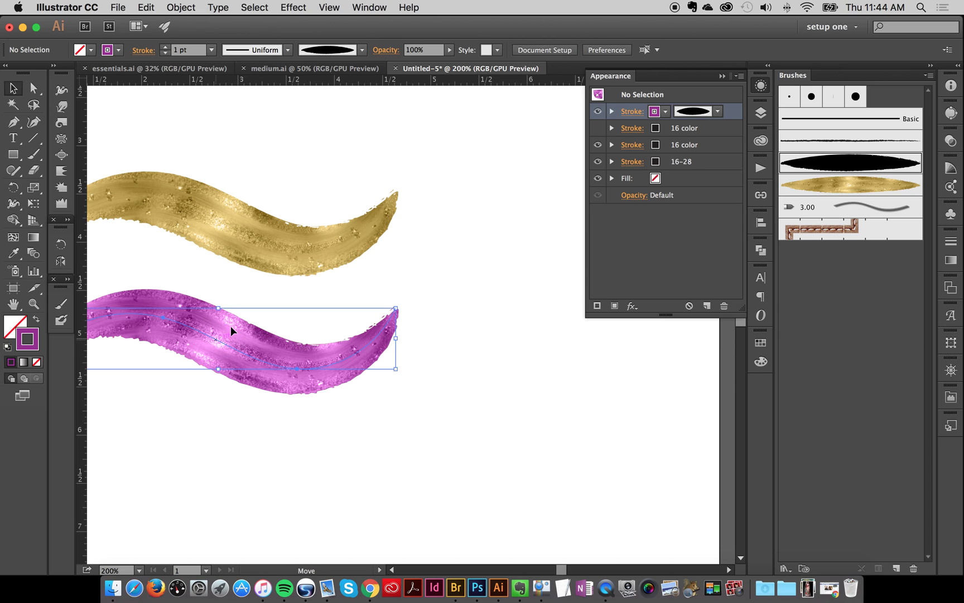
# Examine the opacity settings of the purple path's 16-28 base stroke and of the black stroke directly above it.
pyautogui.click(693, 167)
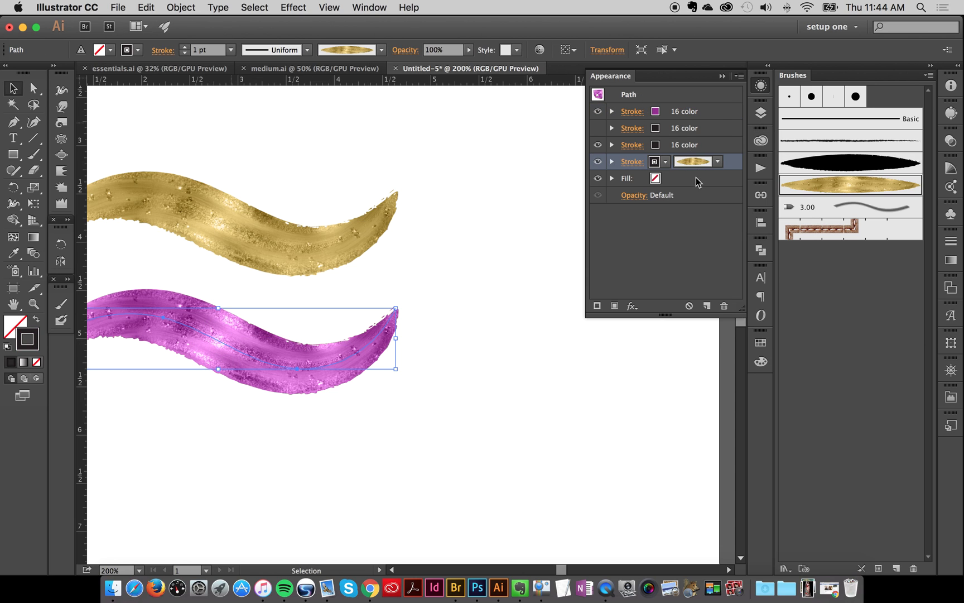
pyautogui.click(613, 161)
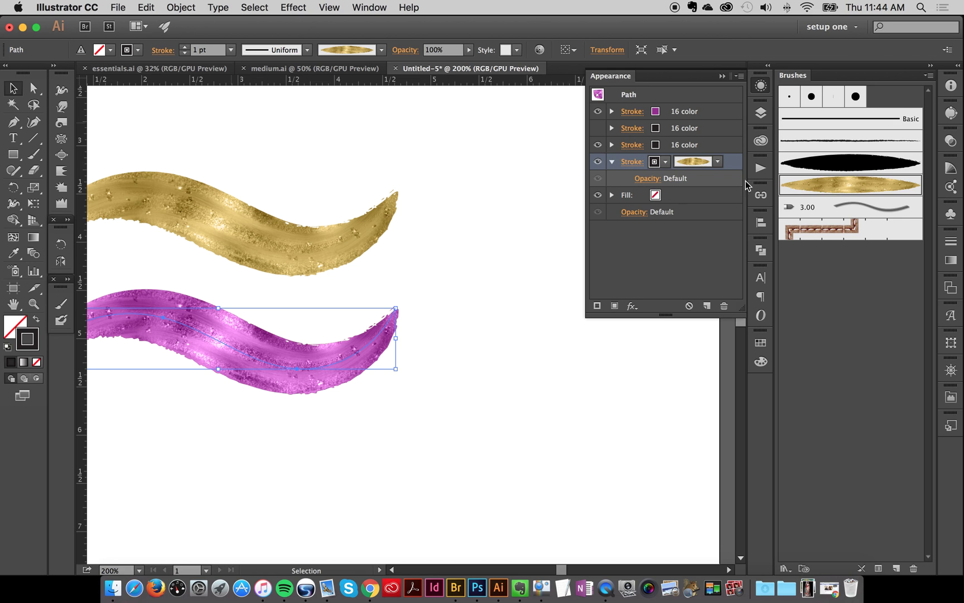
pyautogui.click(694, 144)
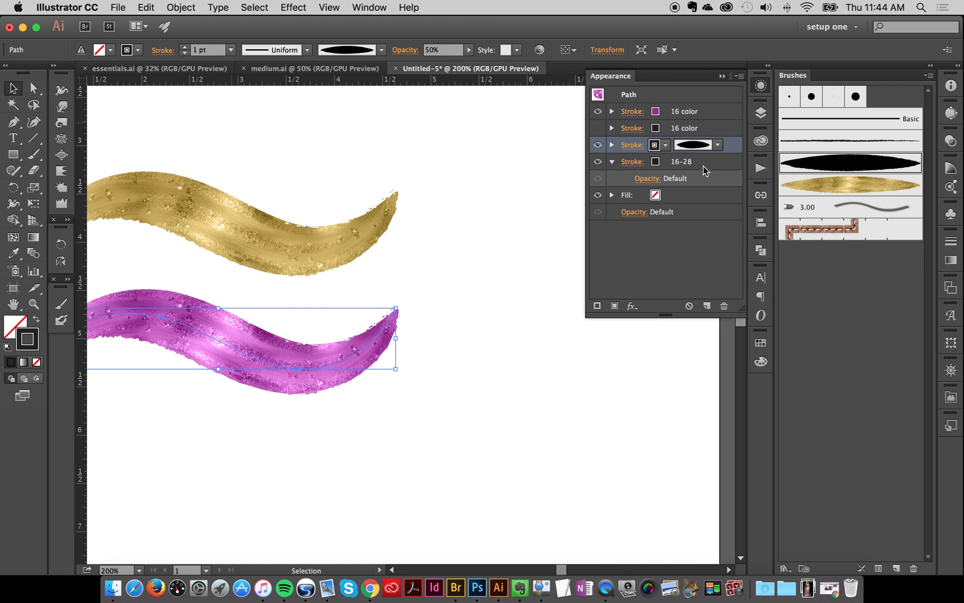
pyautogui.click(613, 145)
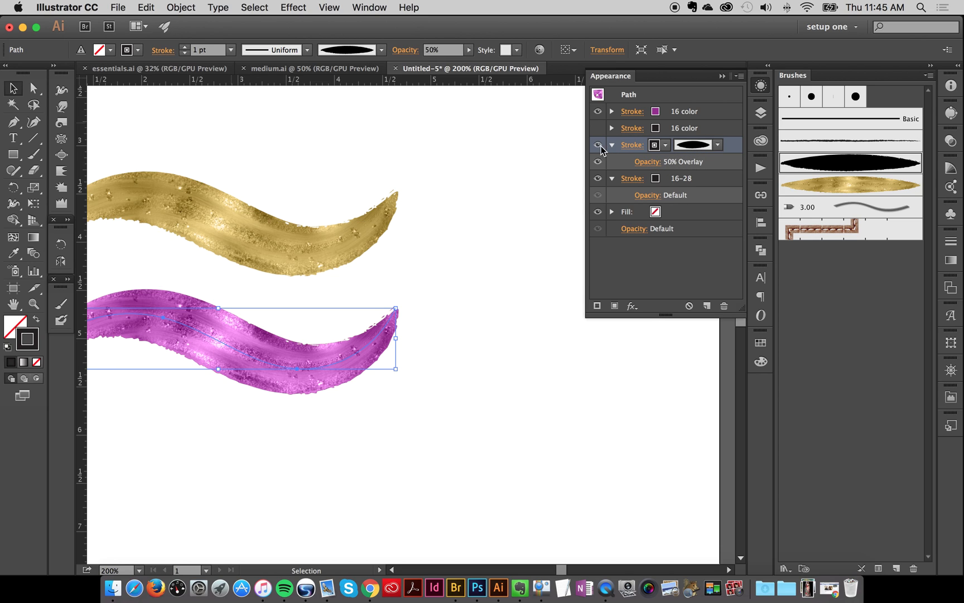
# Reselect the purple path and toggle the visibility of the black Overlay stroke to compare its effect.
pyautogui.click(435, 203)
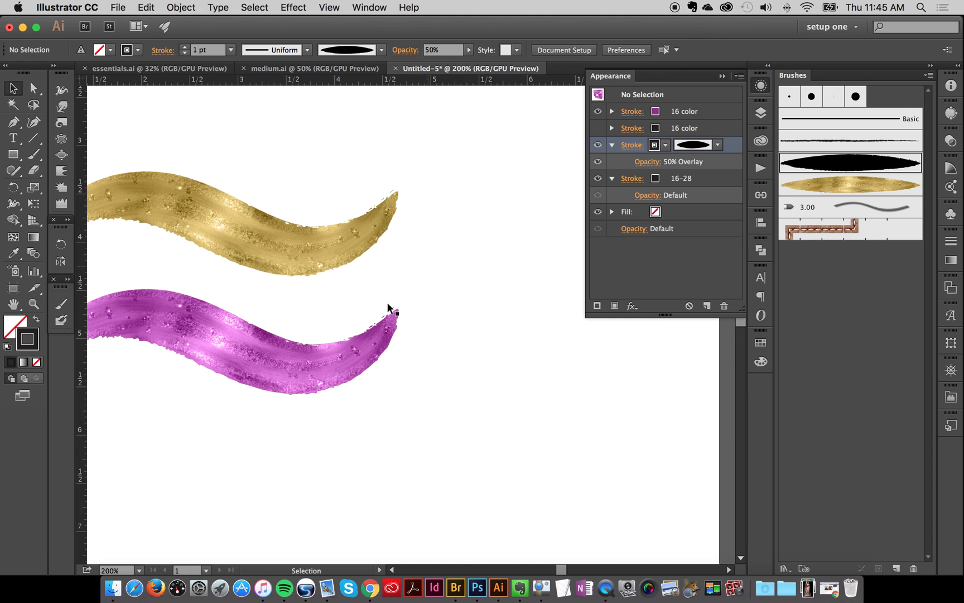
pyautogui.click(220, 337)
pyautogui.click(597, 147)
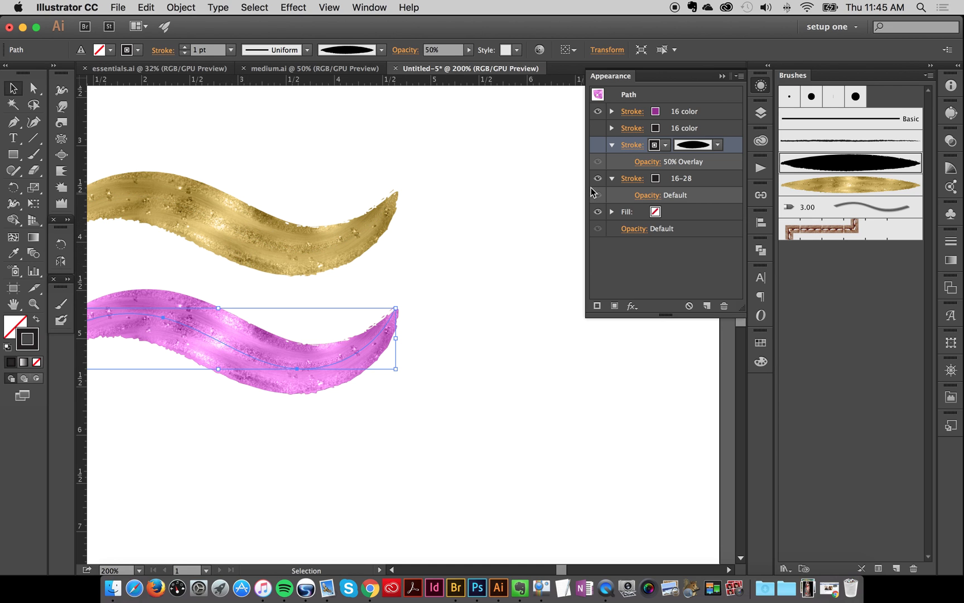
pyautogui.click(598, 145)
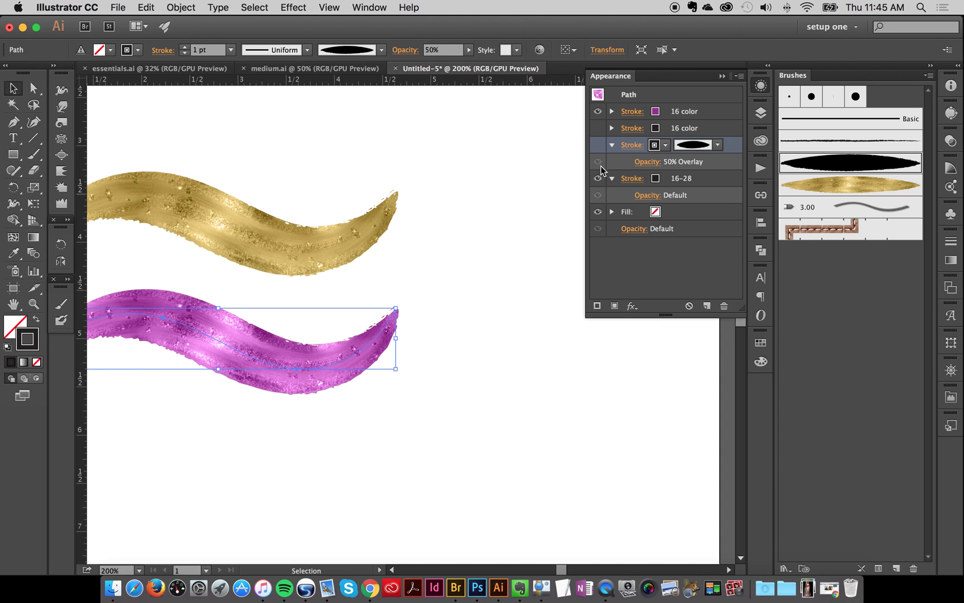
# Try a near-full 97% opacity on the black Overlay stroke and settle on 52%.
pyautogui.click(647, 162)
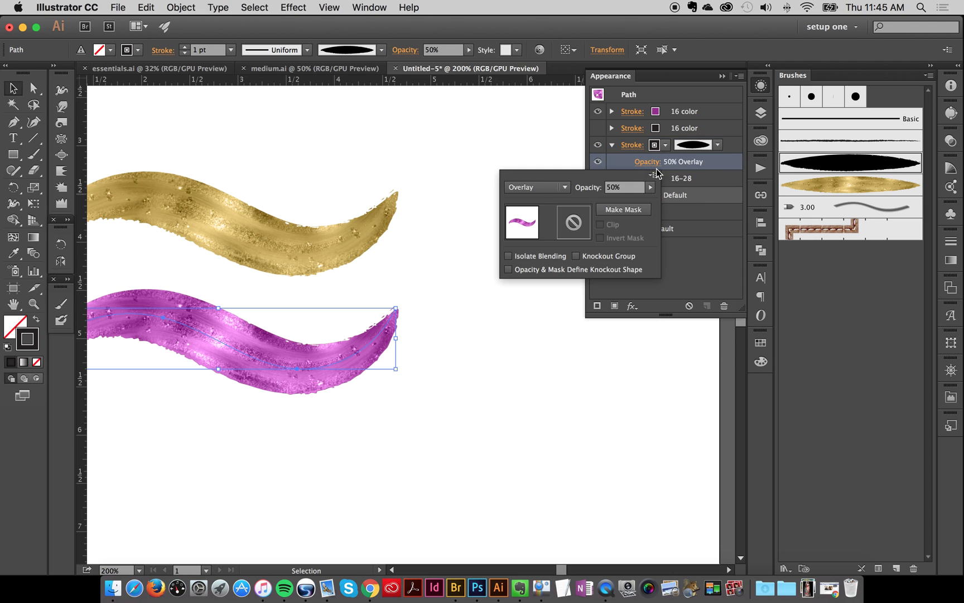
pyautogui.click(650, 187)
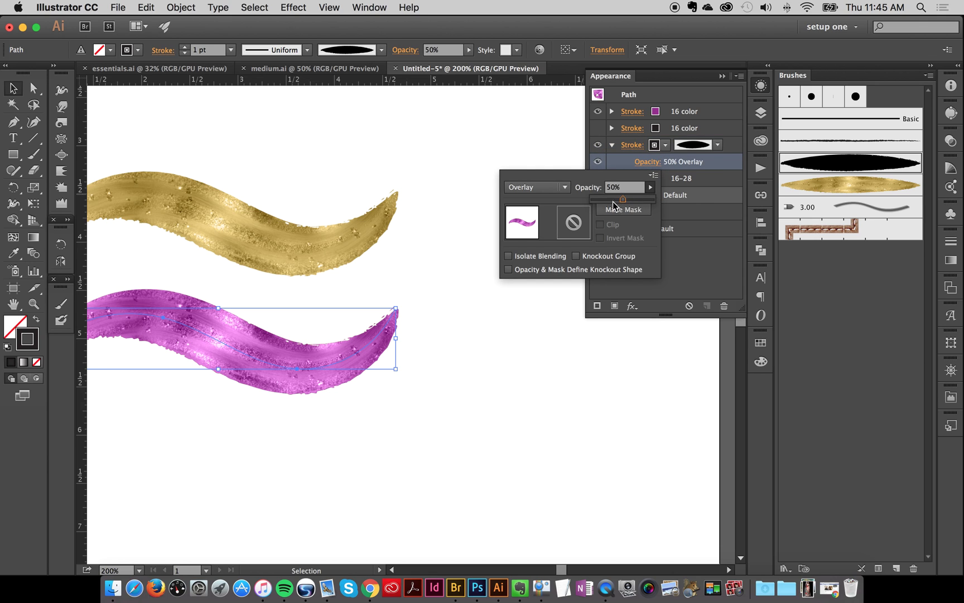
pyautogui.moveTo(623, 199)
pyautogui.mouseDown()
pyautogui.moveTo(596, 203)
pyautogui.moveTo(650, 202)
pyautogui.mouseUp()
pyautogui.click(650, 187)
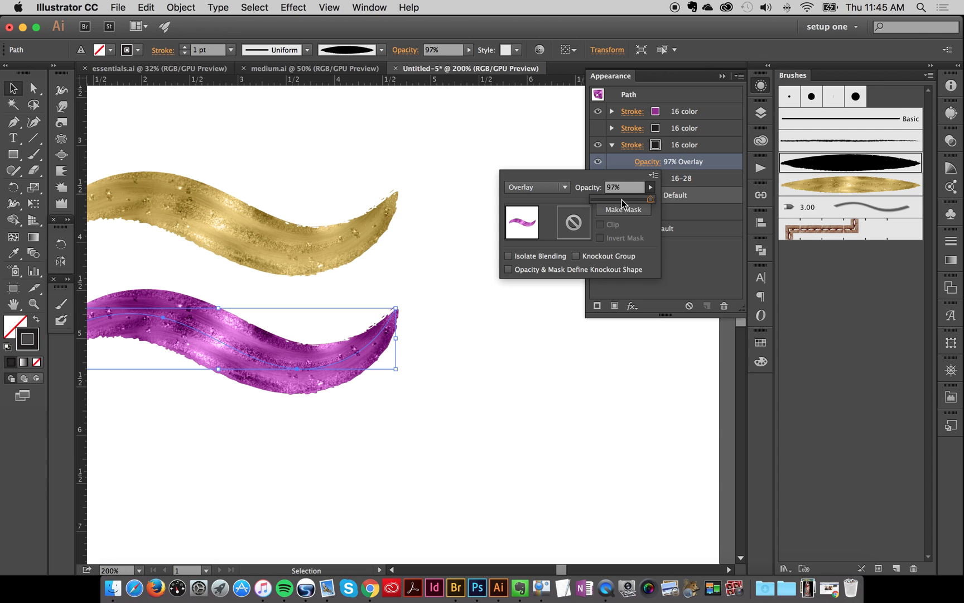
pyautogui.click(620, 201)
pyautogui.moveTo(620, 201); pyautogui.dragTo(660, 201)
pyautogui.click(618, 199)
pyautogui.moveTo(621, 201); pyautogui.dragTo(618, 205)
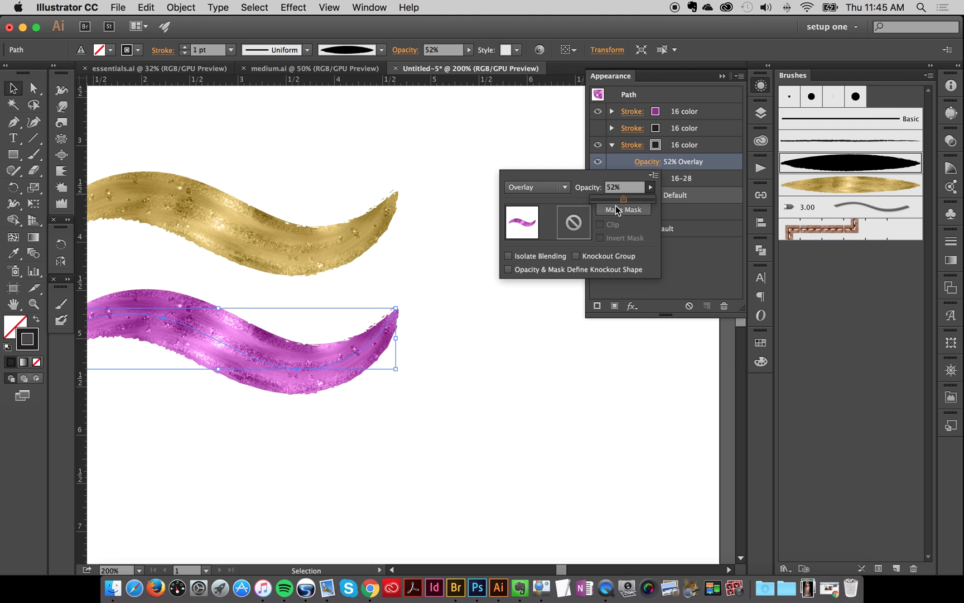
pyautogui.click(694, 163)
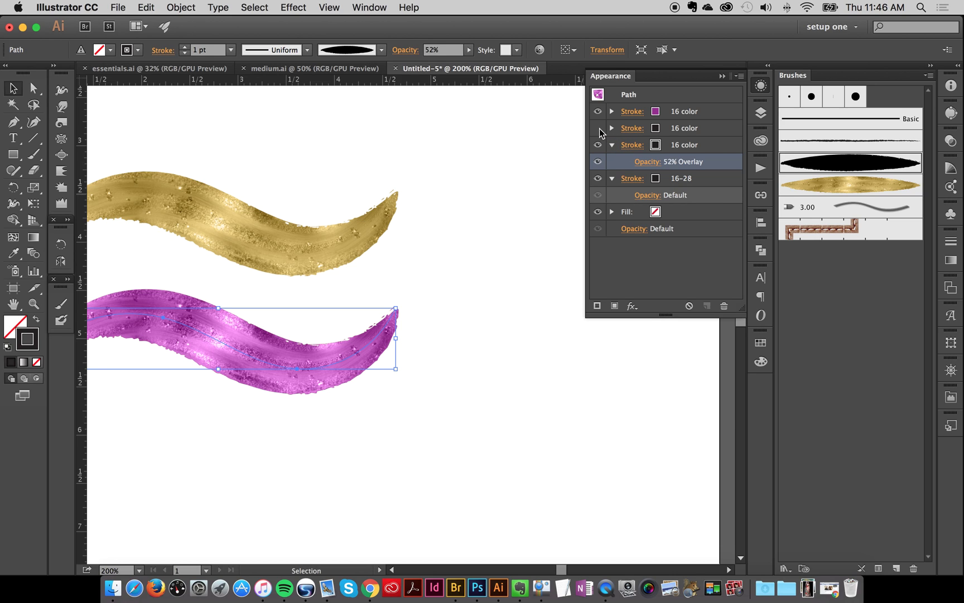
# Make the hidden second black stroke visible and expand its opacity attributes.
pyautogui.click(700, 132)
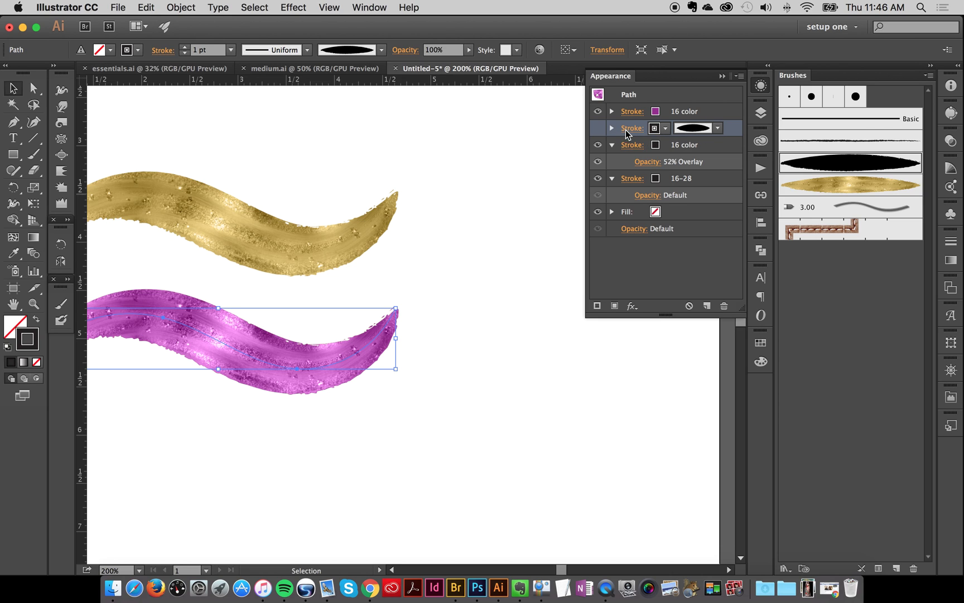
pyautogui.click(597, 128)
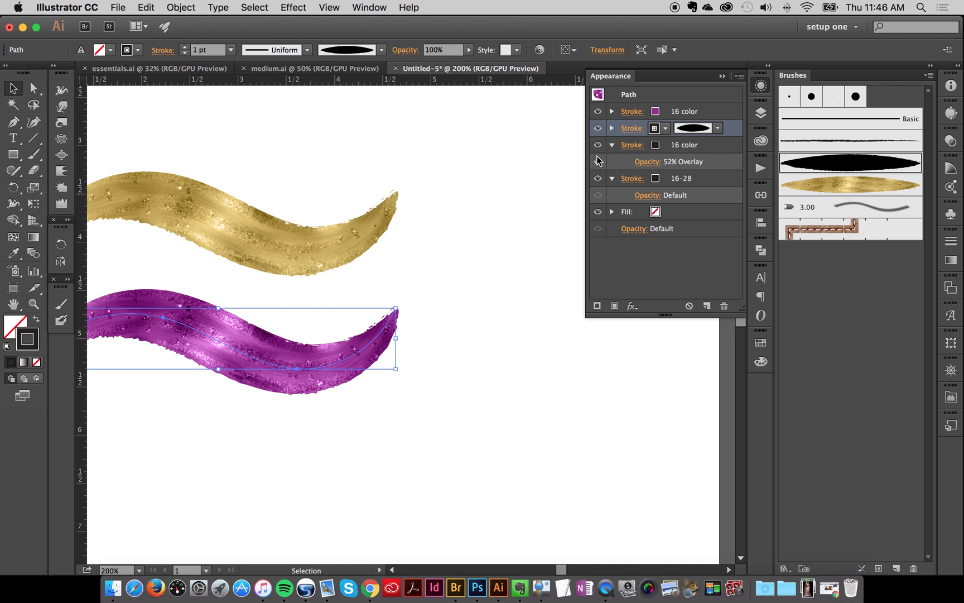
pyautogui.click(612, 128)
pyautogui.click(691, 145)
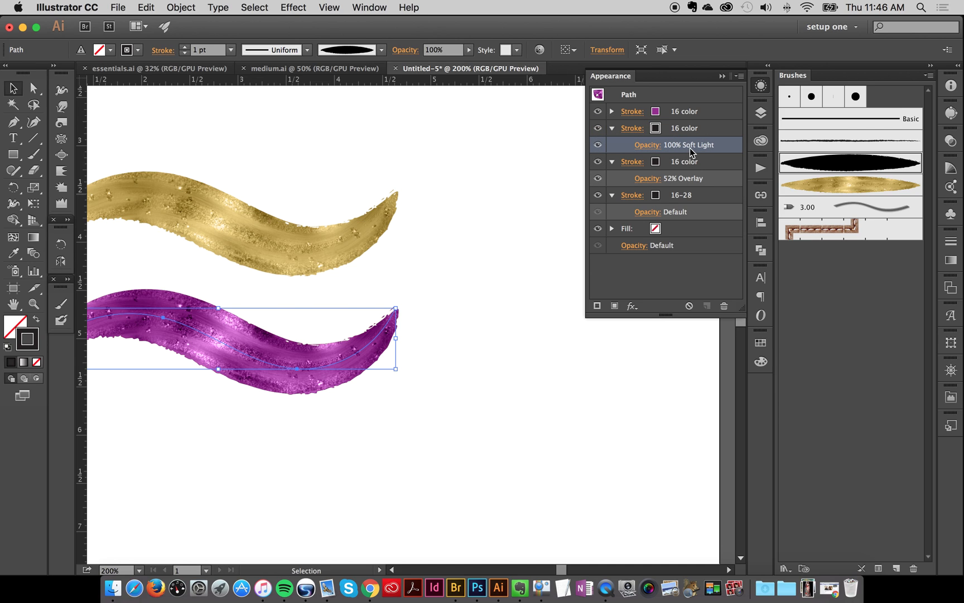
# Lower the opacity of the black Soft Light stroke to 86%.
pyautogui.click(650, 146)
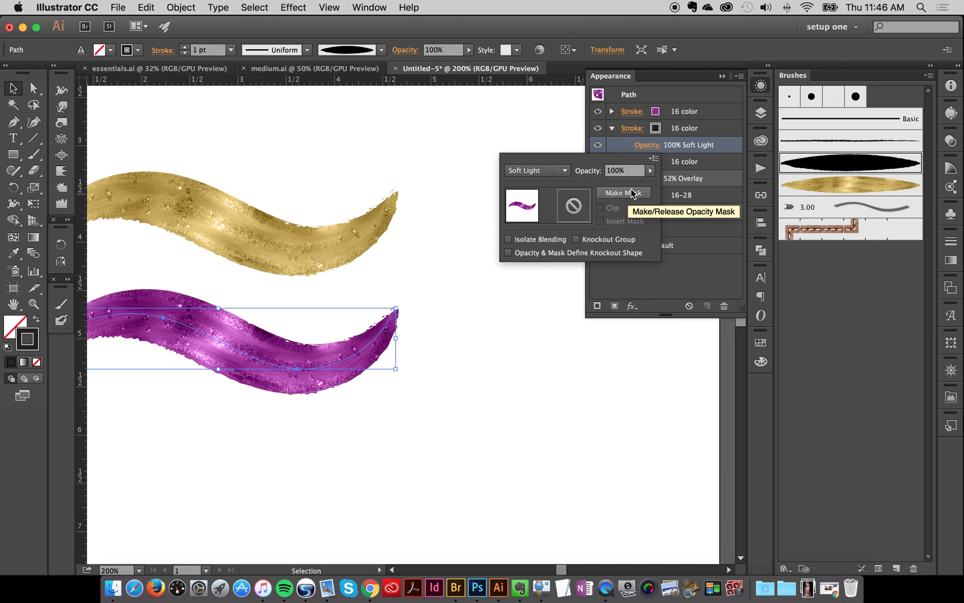
pyautogui.moveTo(650, 170)
pyautogui.mouseDown()
pyautogui.moveTo(624, 189)
pyautogui.moveTo(597, 187)
pyautogui.moveTo(646, 188)
pyautogui.mouseUp()
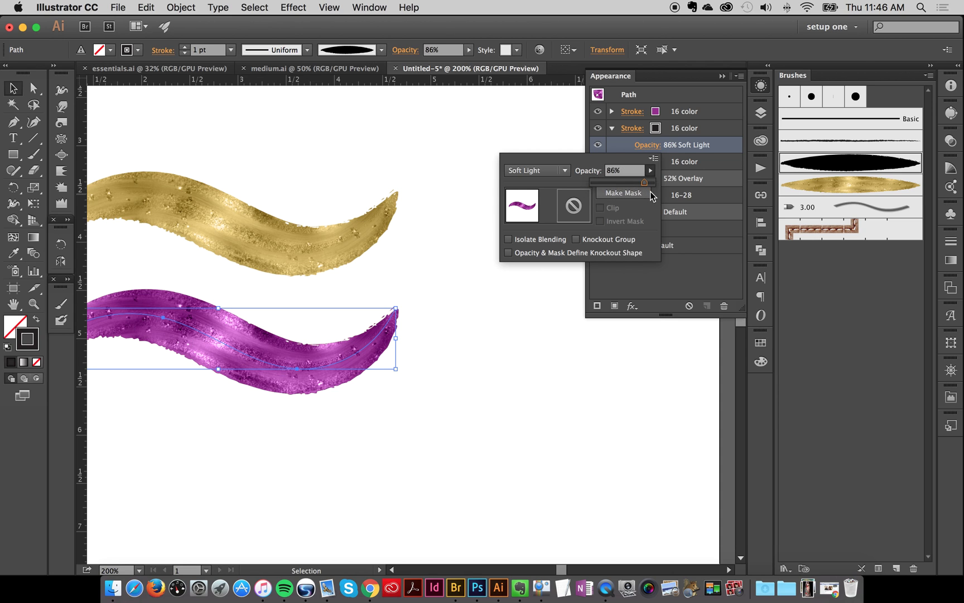
pyautogui.click(707, 140)
pyautogui.click(707, 131)
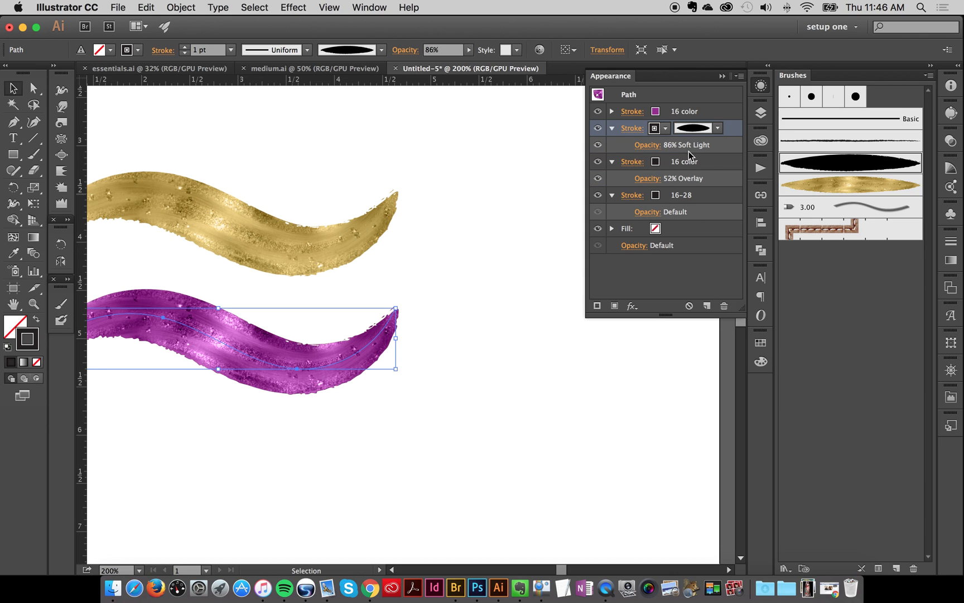
# Examine the opacity and blend mode of the topmost purple stroke.
pyautogui.click(698, 114)
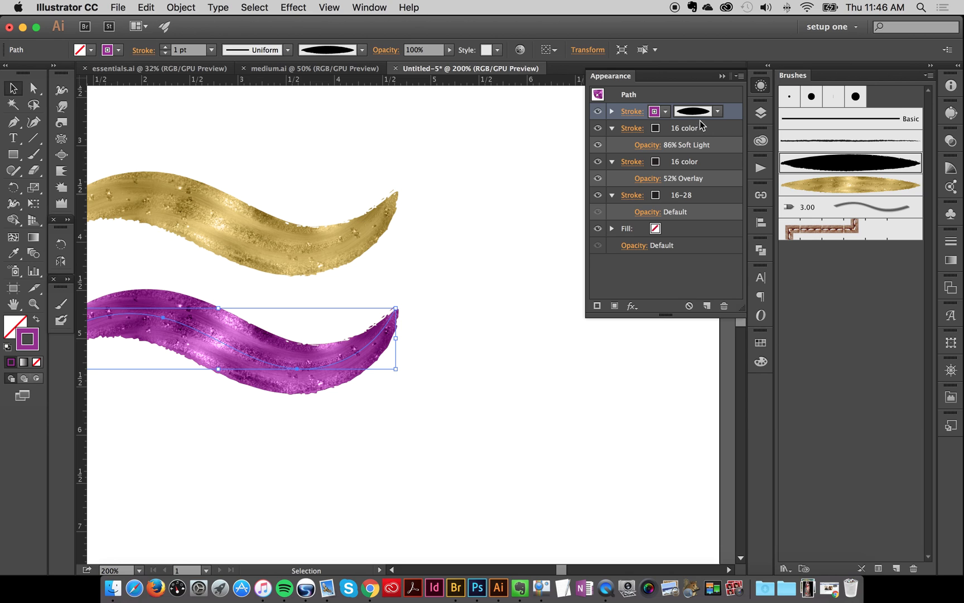
pyautogui.click(612, 112)
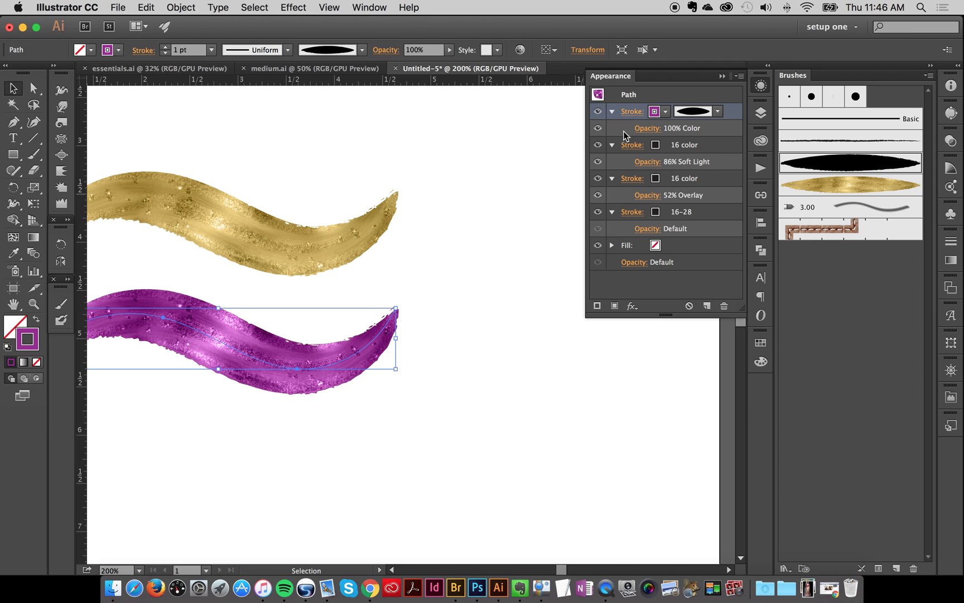
pyautogui.click(696, 129)
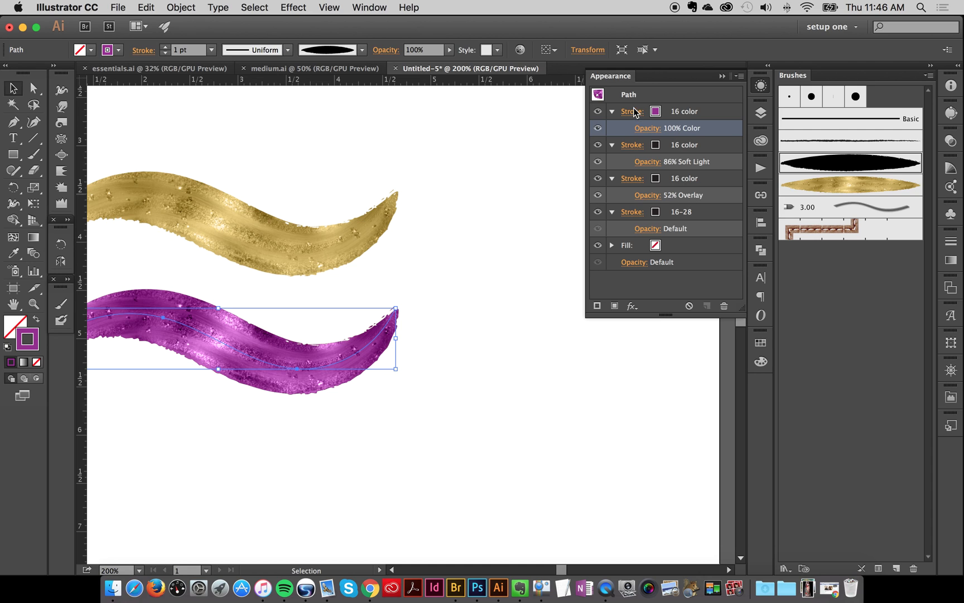
# Try cyan, blue, teal and green swatches as the color of the path's topmost stroke.
pyautogui.click(656, 112)
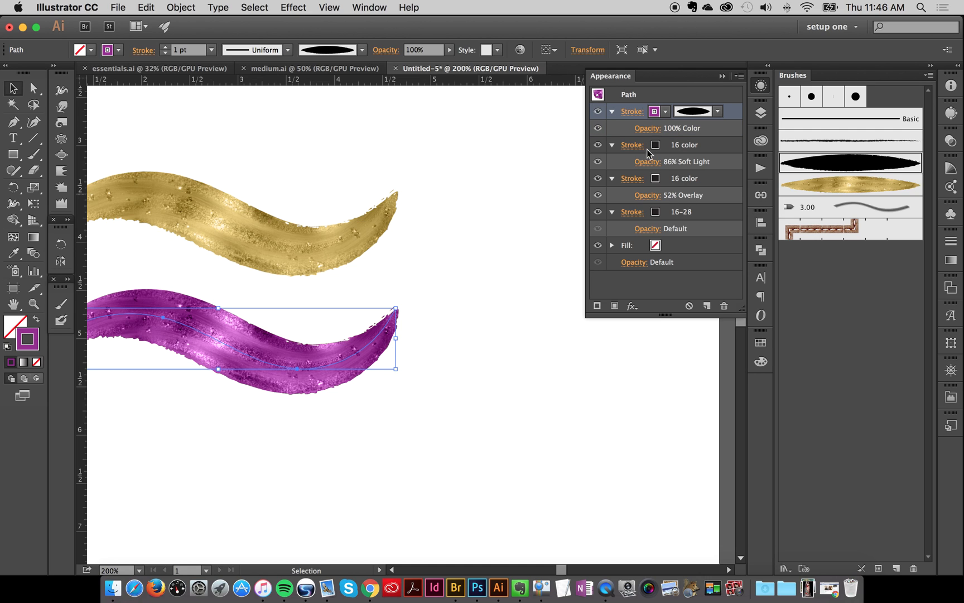
pyautogui.click(656, 111)
pyautogui.click(577, 133)
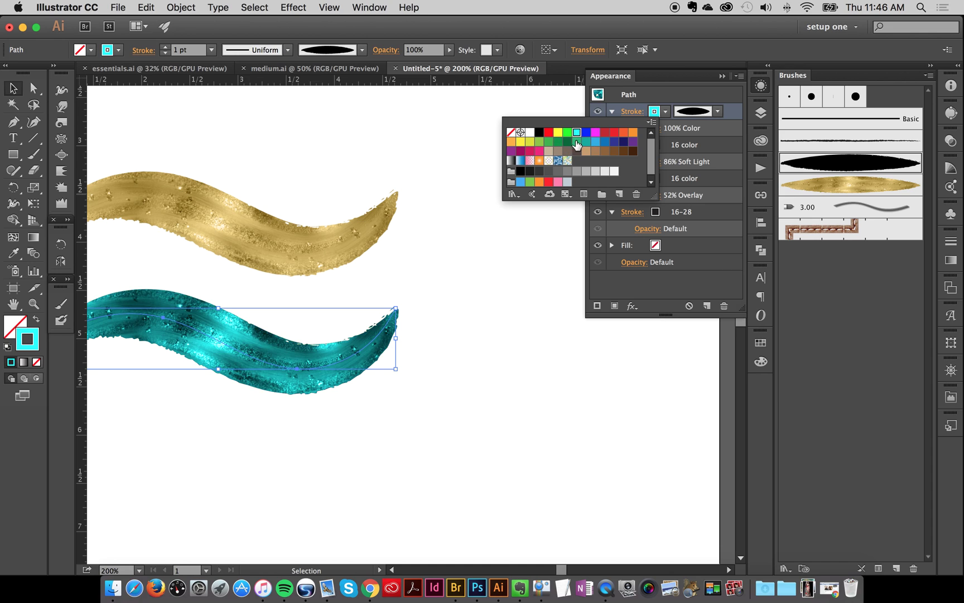
pyautogui.click(586, 133)
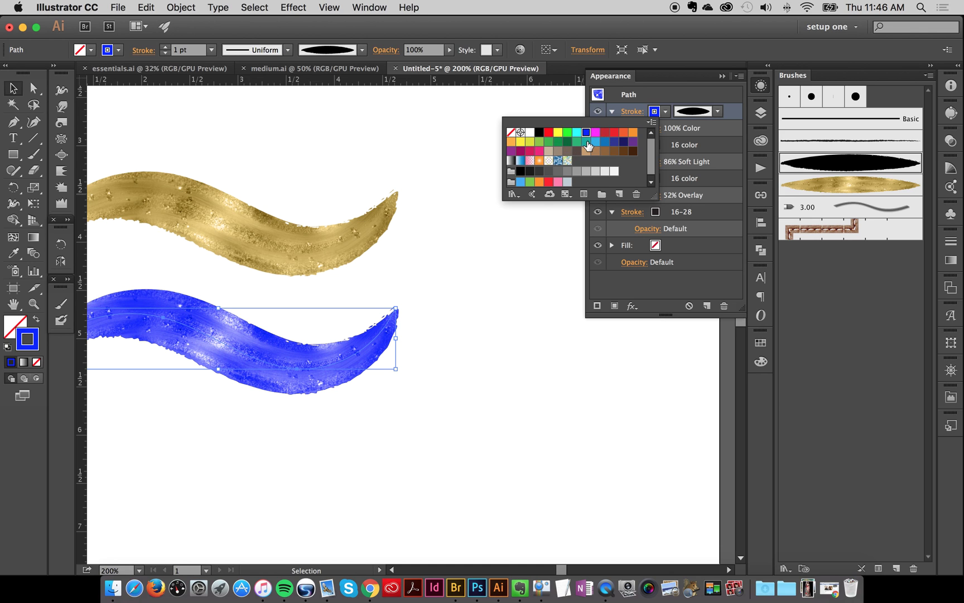
pyautogui.click(586, 142)
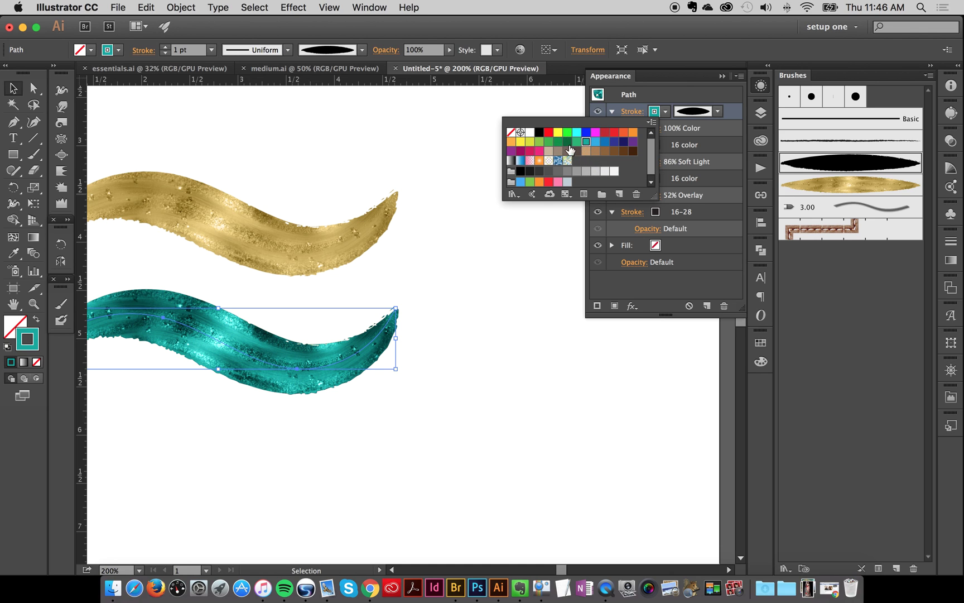
pyautogui.click(586, 142)
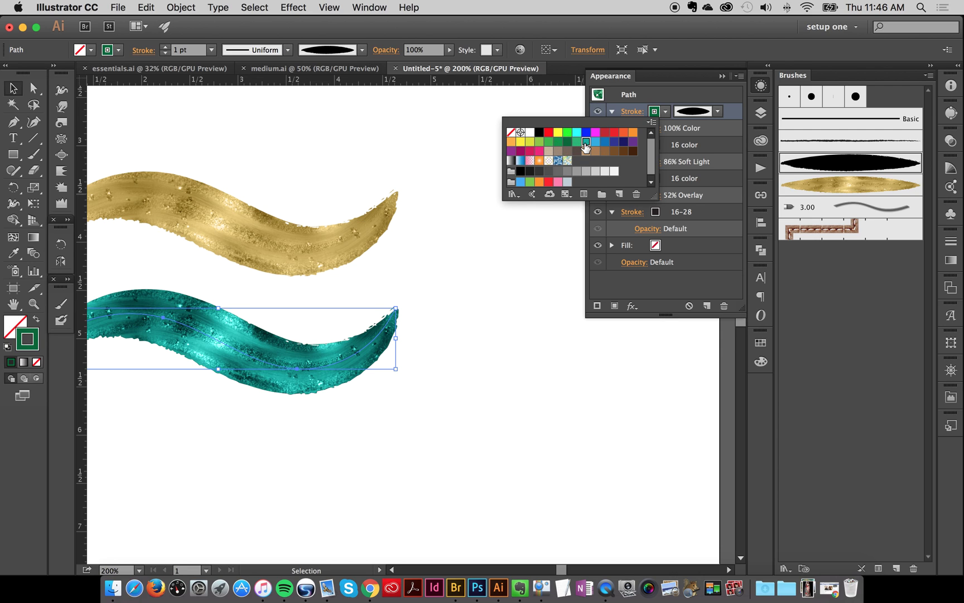
pyautogui.click(35, 332)
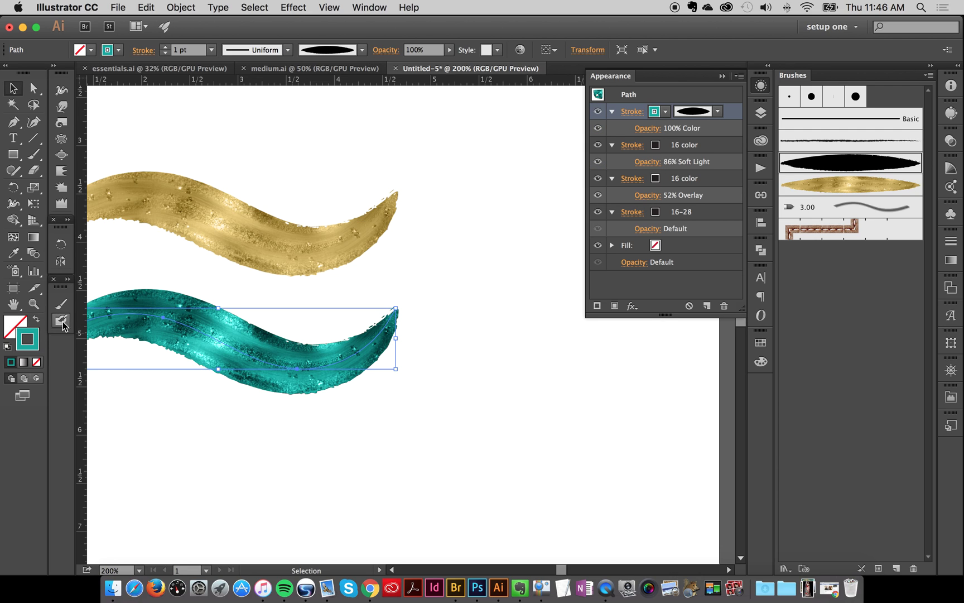
pyautogui.click(655, 112)
pyautogui.click(574, 143)
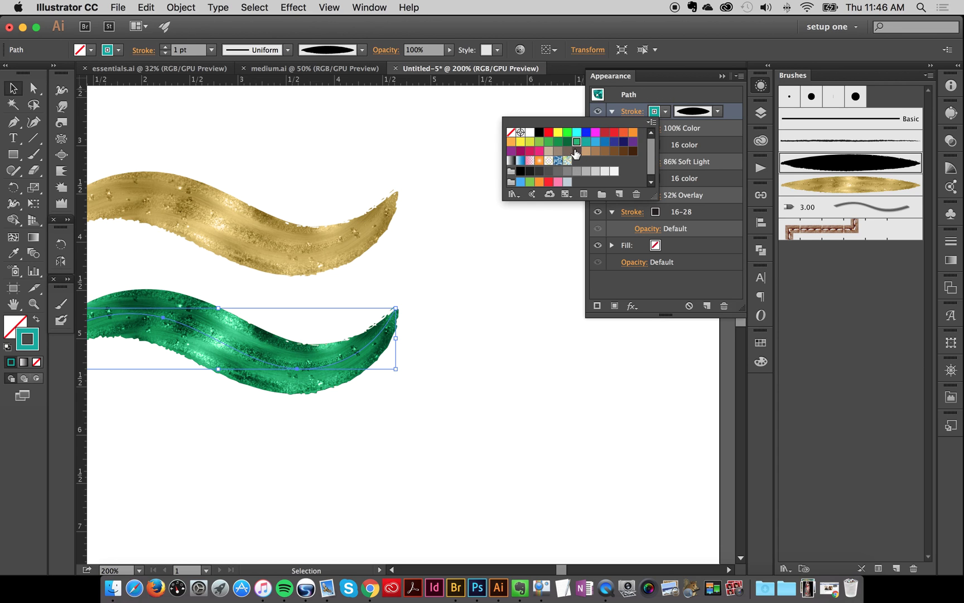
# Sample custom colors for the topmost stroke from the color spectrum, trying 004322 and 050071 before settling on a deep green.
pyautogui.click(761, 361)
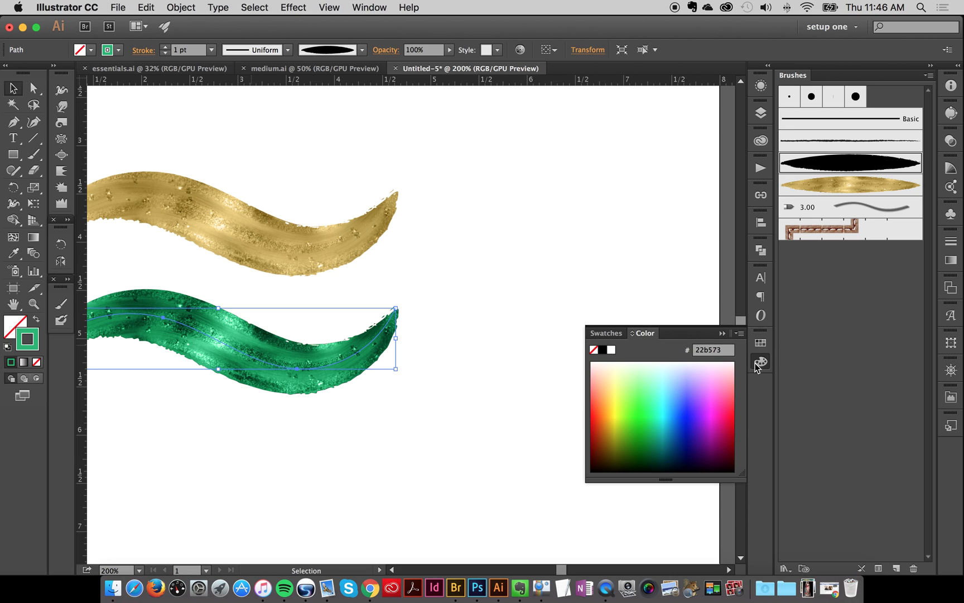
pyautogui.moveTo(630, 429)
pyautogui.mouseDown()
pyautogui.moveTo(641, 422)
pyautogui.moveTo(621, 452)
pyautogui.moveTo(659, 458)
pyautogui.mouseUp()
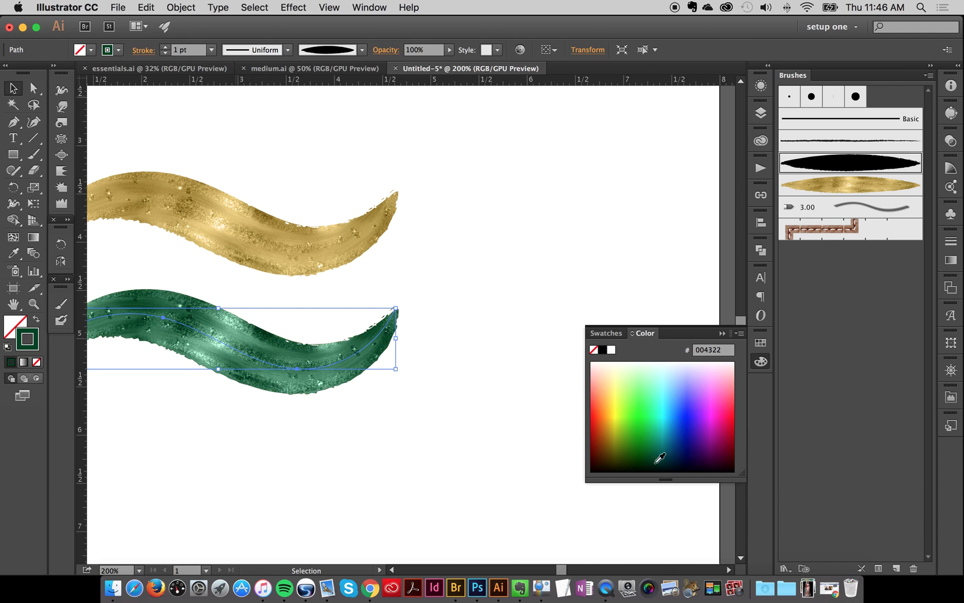
pyautogui.moveTo(690, 413)
pyautogui.mouseDown()
pyautogui.moveTo(692, 451)
pyautogui.moveTo(708, 444)
pyautogui.mouseUp()
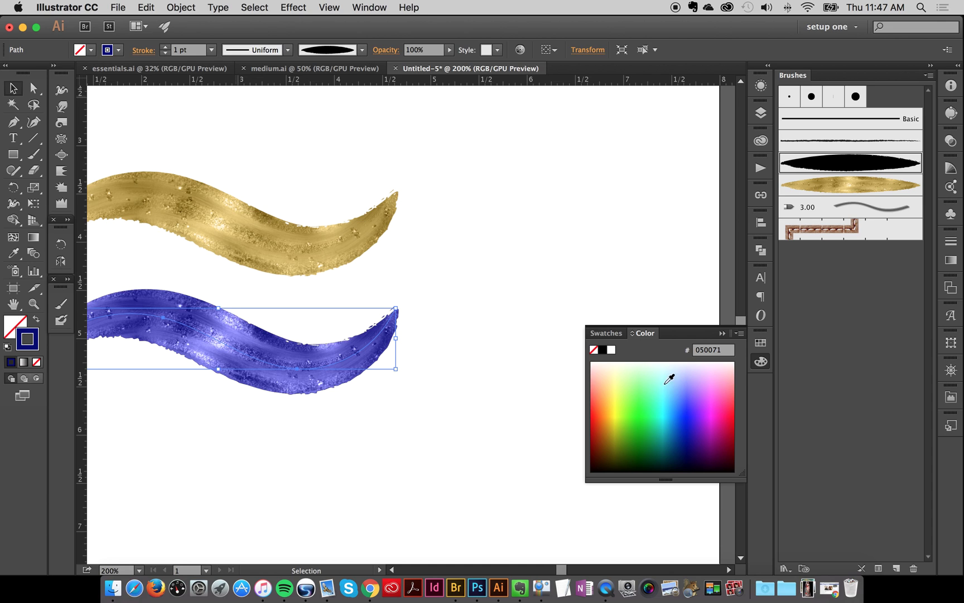
pyautogui.moveTo(699, 439)
pyautogui.mouseDown()
pyautogui.moveTo(694, 414)
pyautogui.moveTo(664, 422)
pyautogui.moveTo(665, 446)
pyautogui.moveTo(631, 445)
pyautogui.moveTo(626, 456)
pyautogui.moveTo(646, 456)
pyautogui.mouseUp()
pyautogui.click(759, 360)
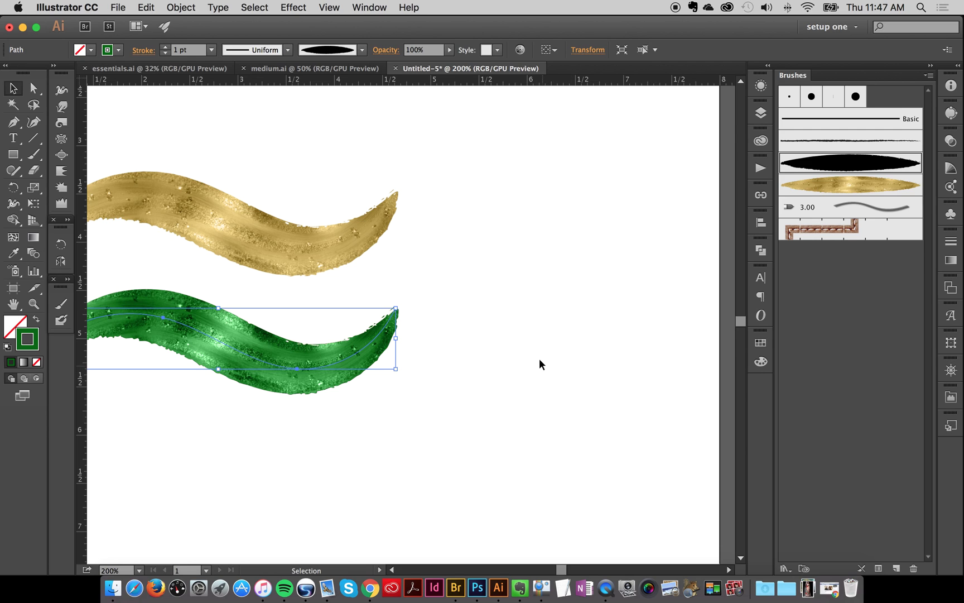
# Deselect the path and view the gold and purple brush samples in medium.ai before returning to Untitled-5.
pyautogui.click(514, 316)
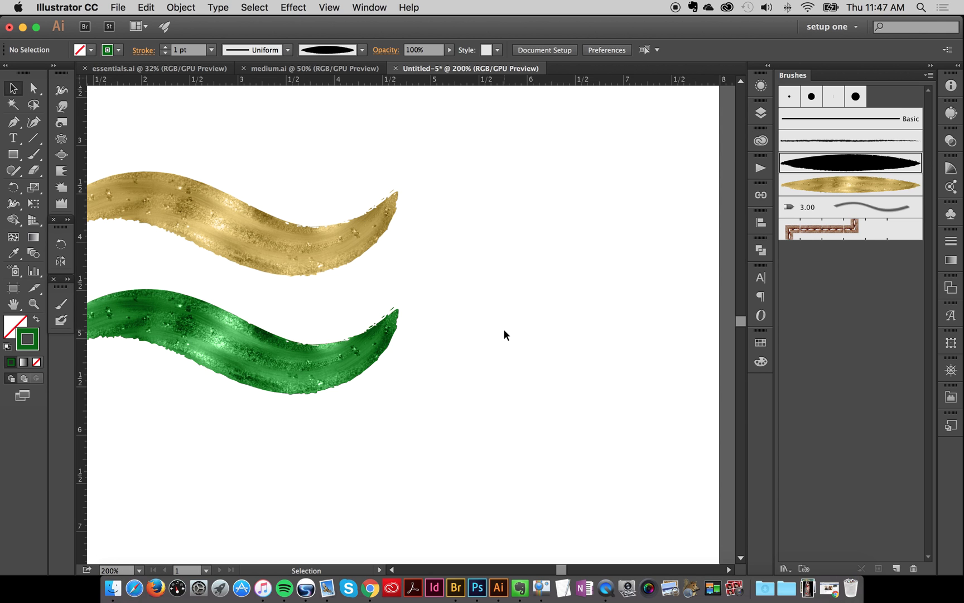
pyautogui.click(303, 71)
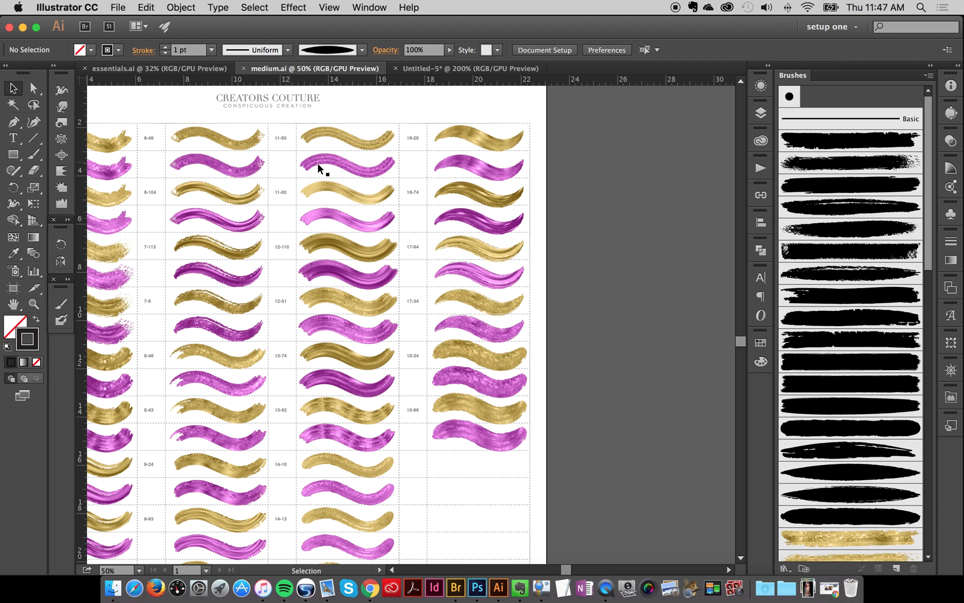
pyautogui.click(454, 69)
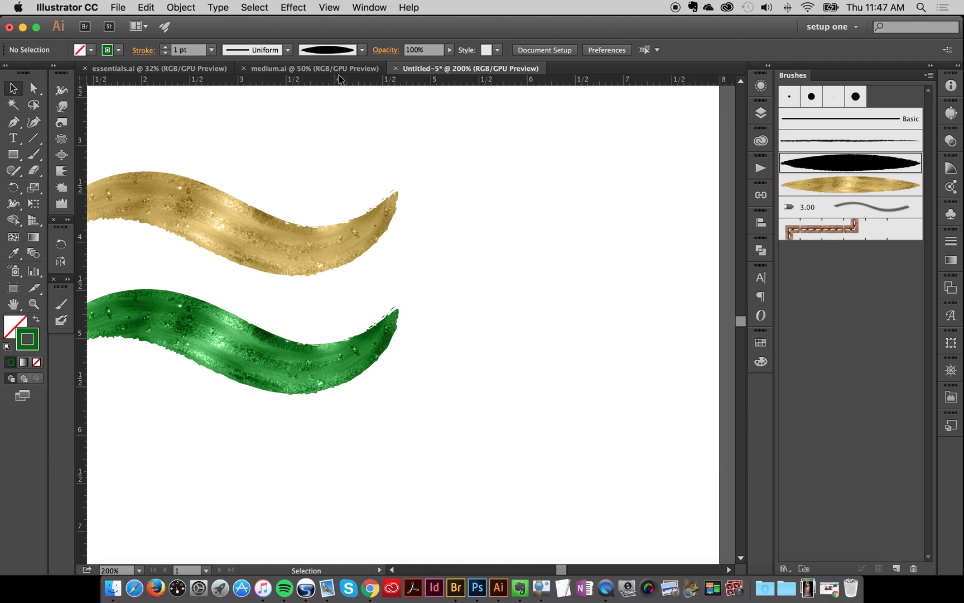
# View the gold and purple samples in medium.ai again, then return to Untitled-5 and look over the green wave.
pyautogui.click(315, 69)
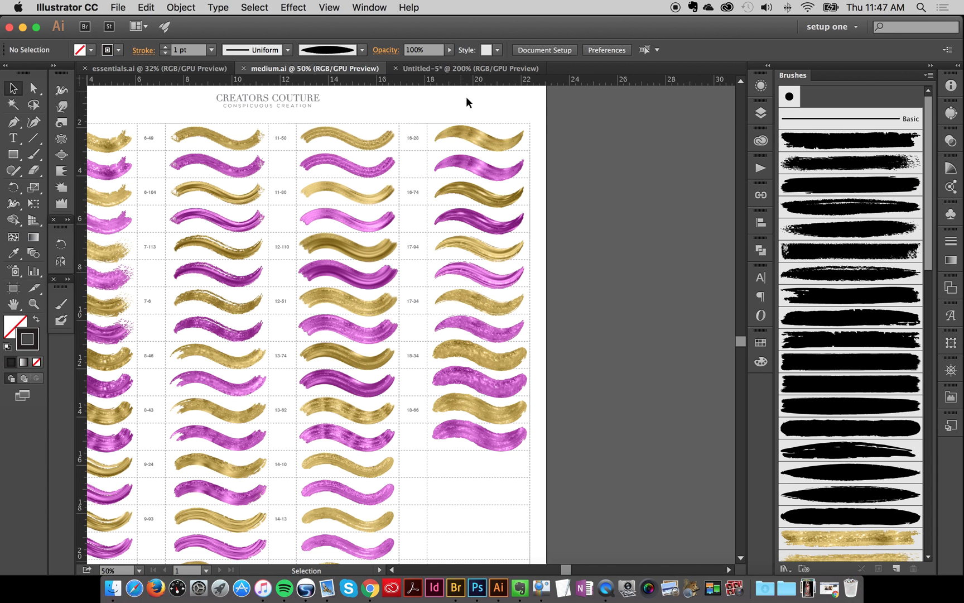
pyautogui.click(453, 68)
pyautogui.click(311, 352)
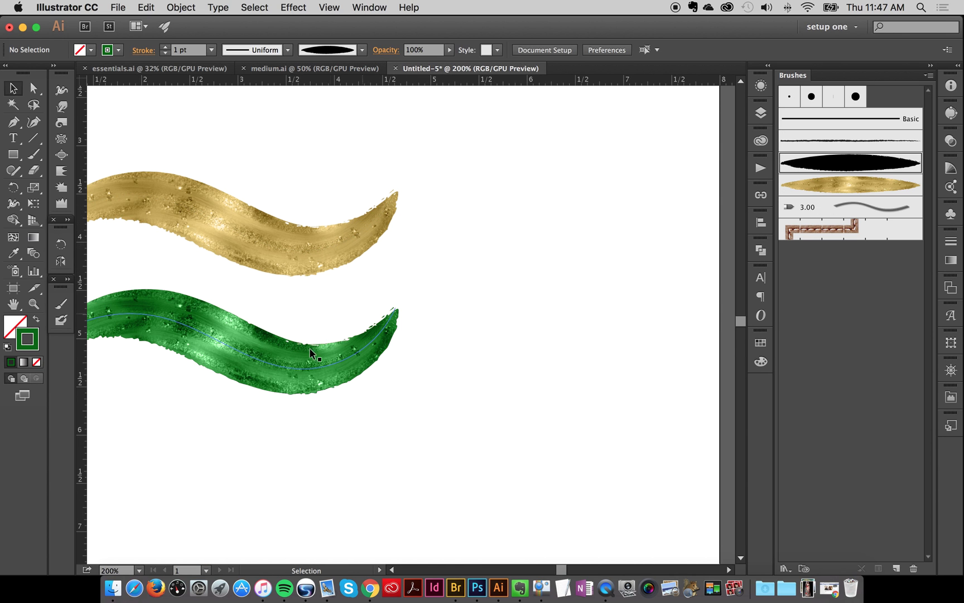
pyautogui.click(201, 332)
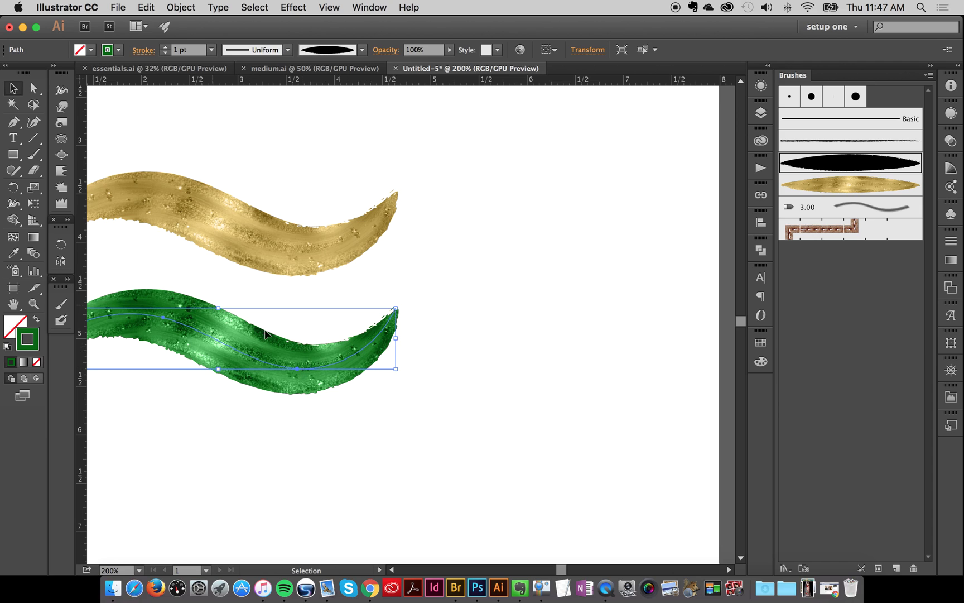
pyautogui.click(462, 254)
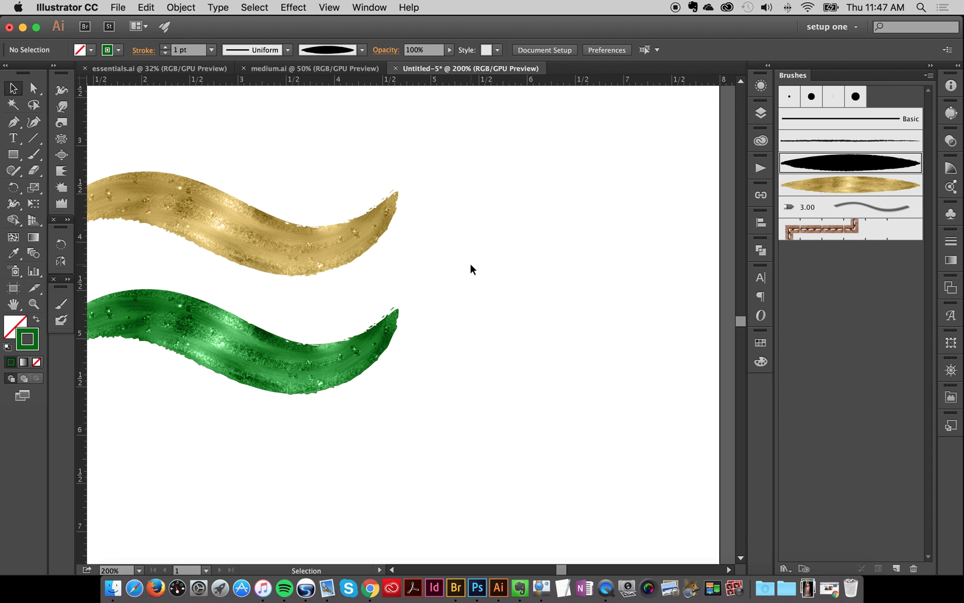
pyautogui.click(191, 319)
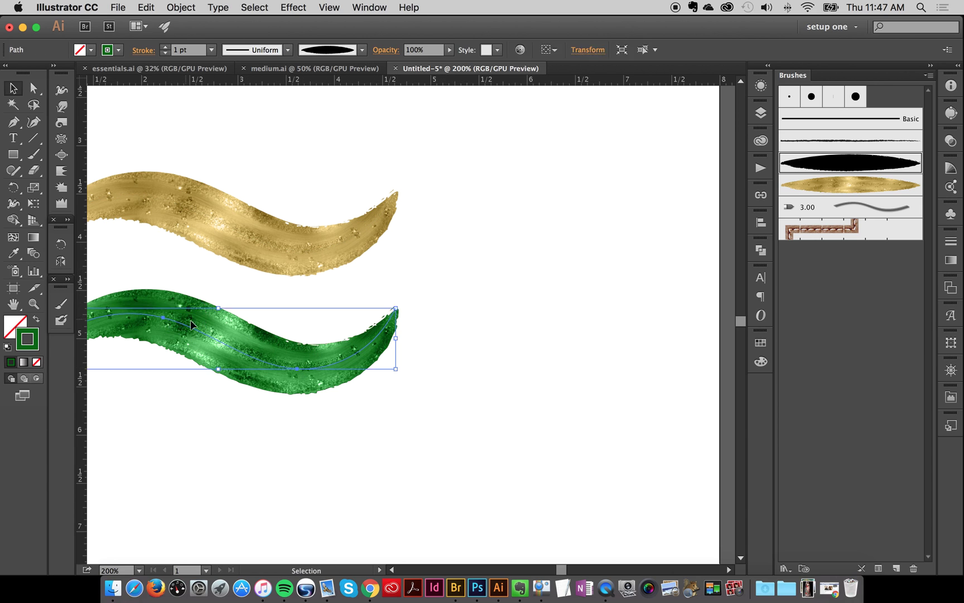
pyautogui.click(439, 313)
pyautogui.click(284, 372)
pyautogui.click(498, 229)
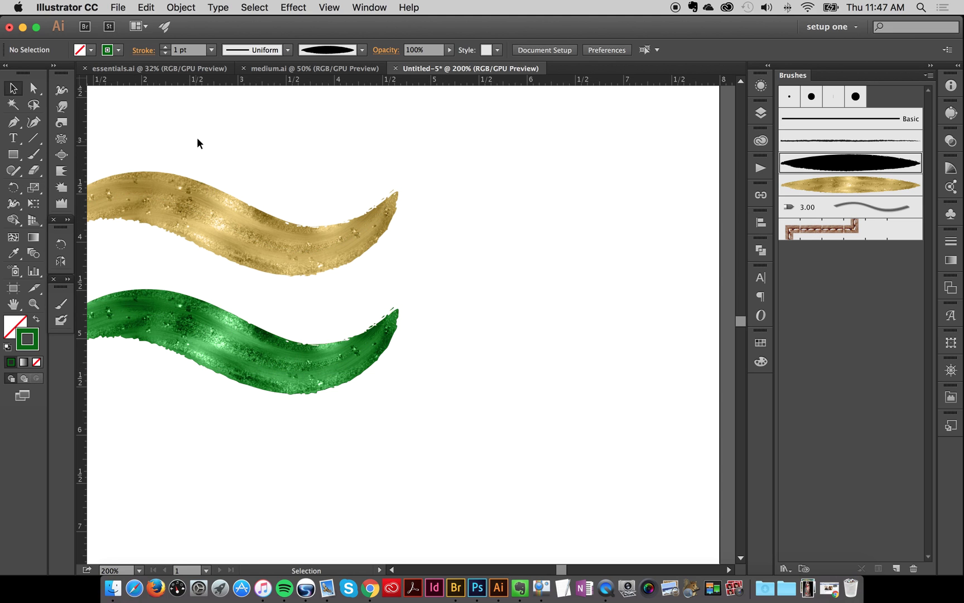
# Pick up the gold wave's brush and paint an S-shaped gold stroke beside the waves with the Paintbrush.
pyautogui.click(233, 226)
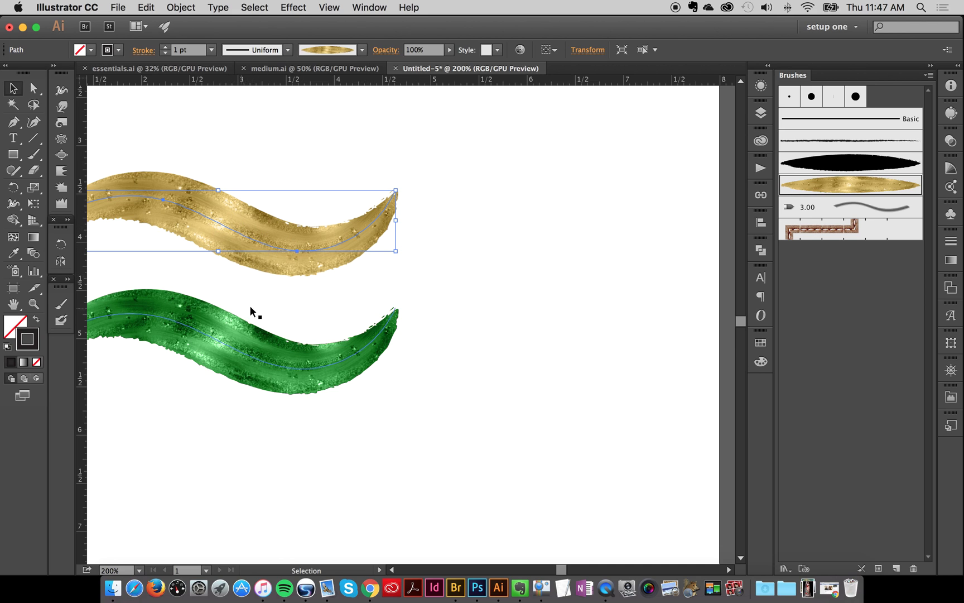
pyautogui.click(483, 246)
pyautogui.click(236, 216)
pyautogui.click(36, 159)
pyautogui.moveTo(550, 126)
pyautogui.mouseDown()
pyautogui.moveTo(522, 147)
pyautogui.moveTo(605, 322)
pyautogui.moveTo(536, 404)
pyautogui.moveTo(448, 434)
pyautogui.mouseUp()
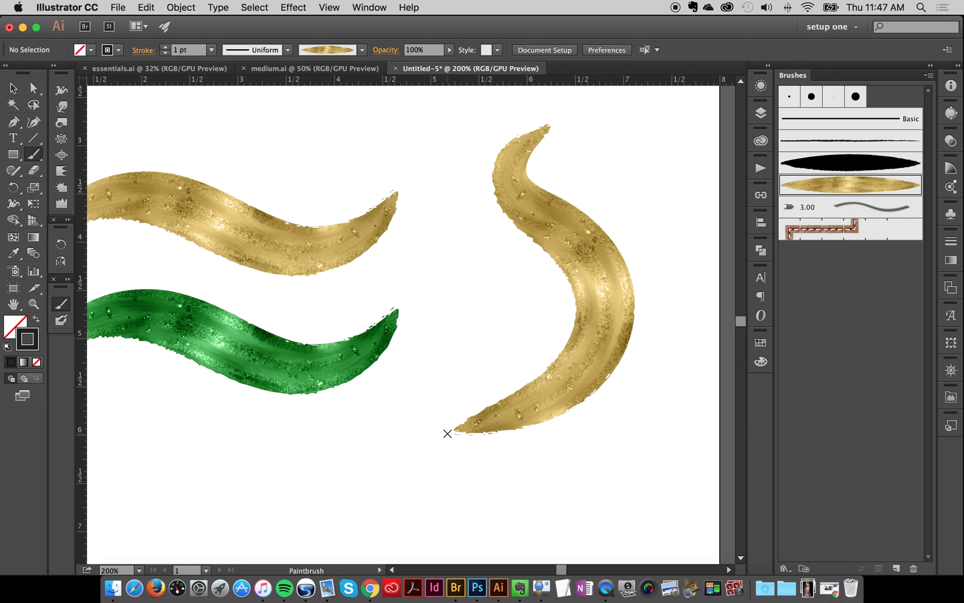
# Move the gold S-curve downward, set its stroke weight to 0.75 pt, and delete it.
pyautogui.click(13, 88)
pyautogui.moveTo(596, 151); pyautogui.dragTo(545, 276)
pyautogui.press('a')
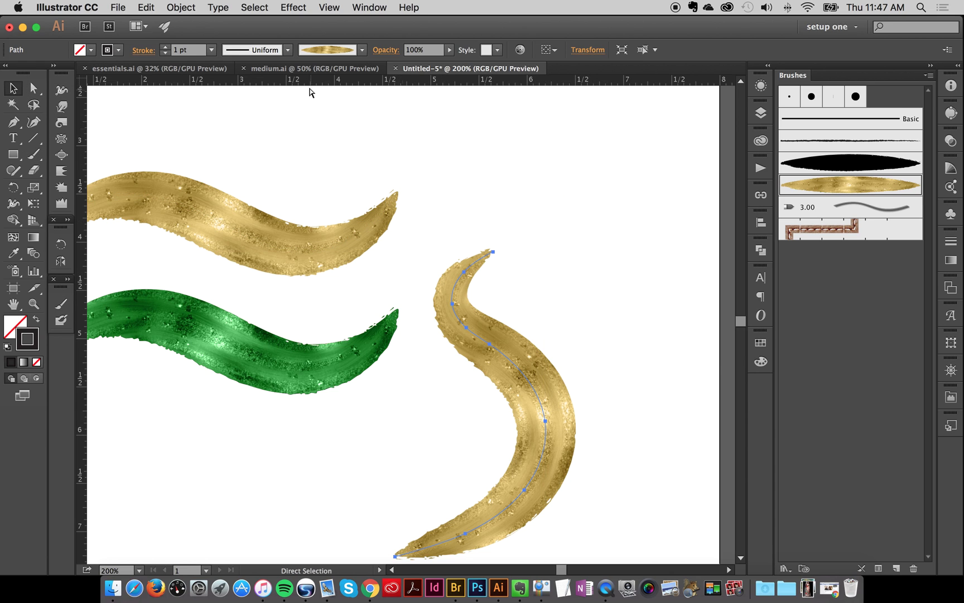
pyautogui.click(211, 49)
pyautogui.click(231, 94)
pyautogui.press('Delete')
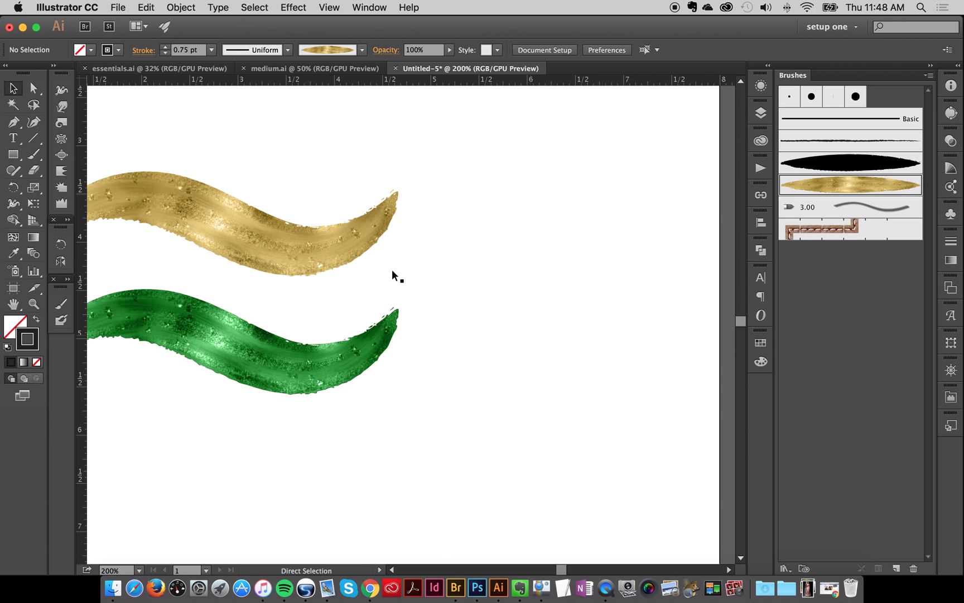
# Paint a tall S-shaped gold stroke beside the waves and undo its stray move off the artboard.
pyautogui.press('b')
pyautogui.moveTo(523, 123)
pyautogui.mouseDown()
pyautogui.moveTo(652, 359)
pyautogui.moveTo(521, 499)
pyautogui.mouseUp()
pyautogui.press('v')
pyautogui.moveTo(502, 341)
pyautogui.mouseDown()
pyautogui.moveTo(617, 236)
pyautogui.moveTo(620, 214)
pyautogui.mouseUp()
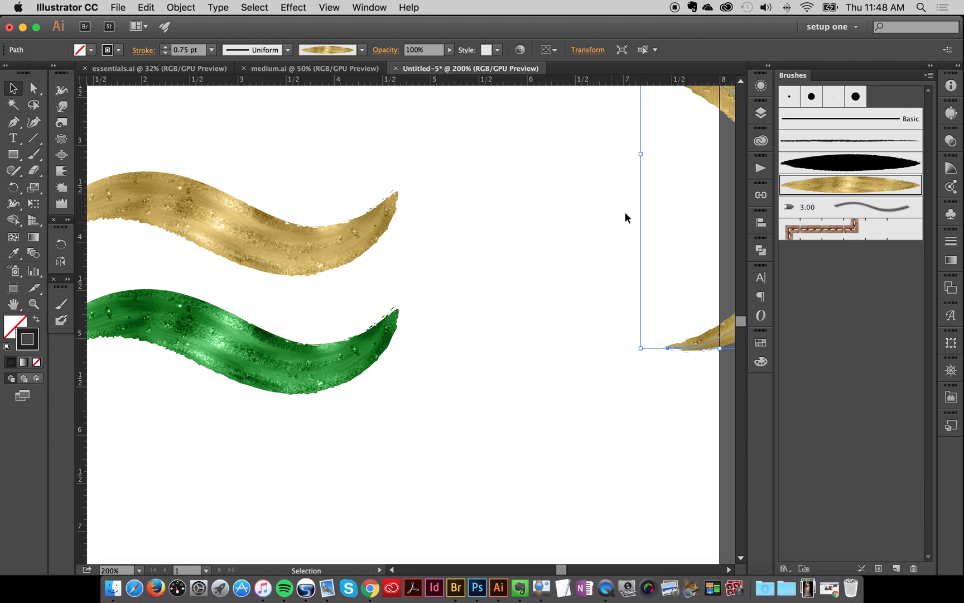
pyautogui.press('super+z')
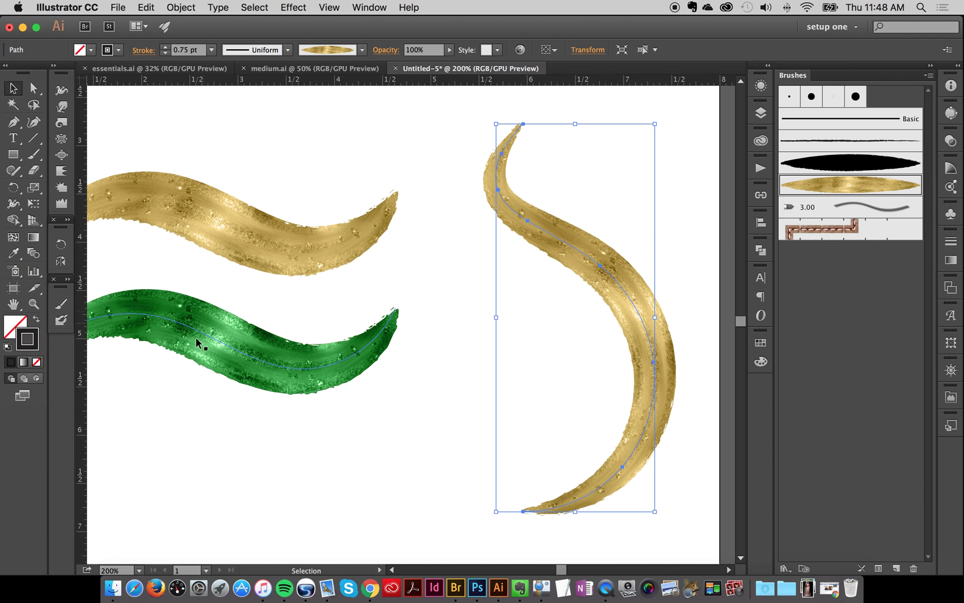
# Copy the green wave's stacked-stroke appearance onto the gold S-curve with the Eyedropper.
pyautogui.click(10, 254)
pyautogui.click(14, 253)
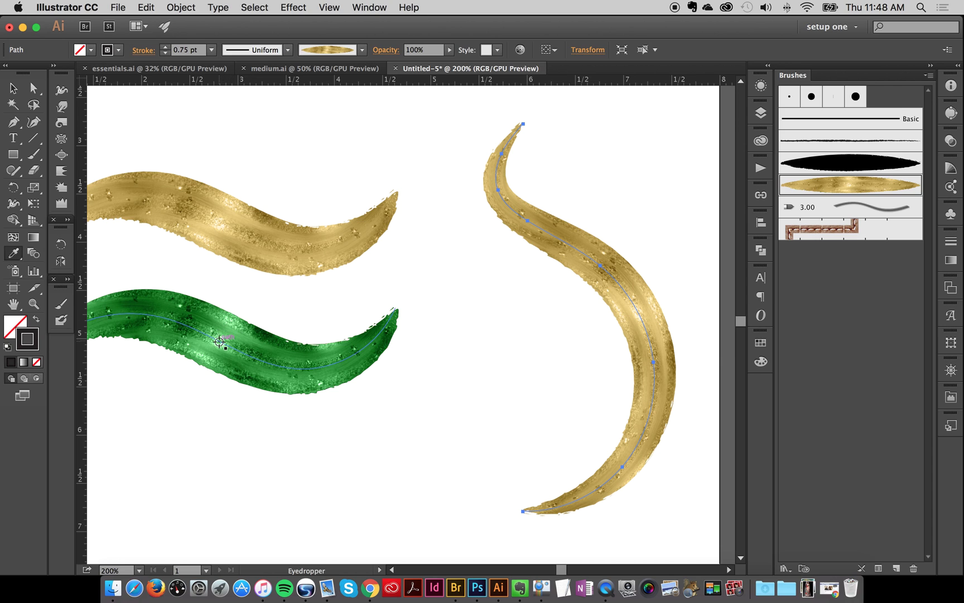
pyautogui.click(223, 341)
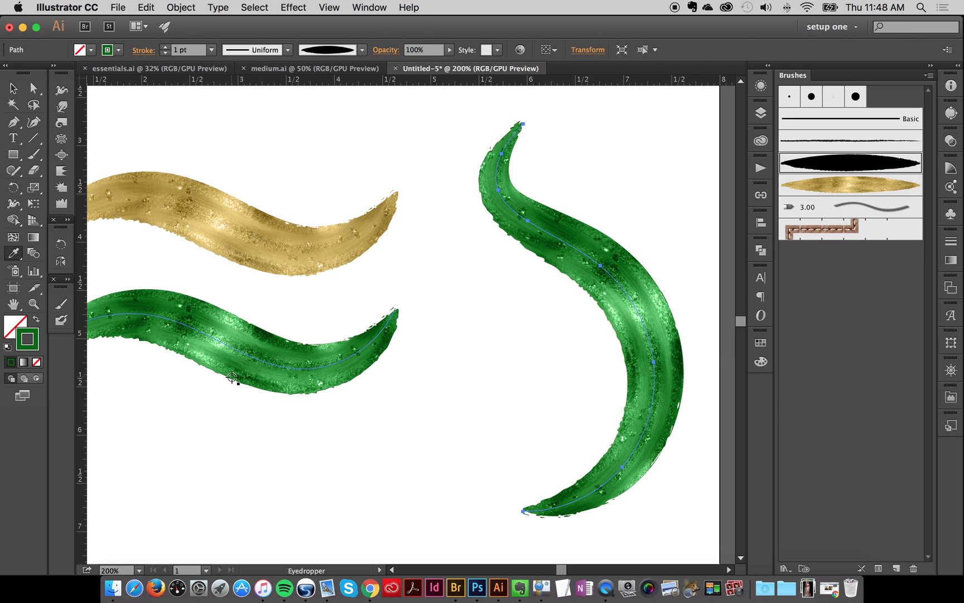
pyautogui.click(17, 88)
pyautogui.click(457, 336)
pyautogui.click(604, 260)
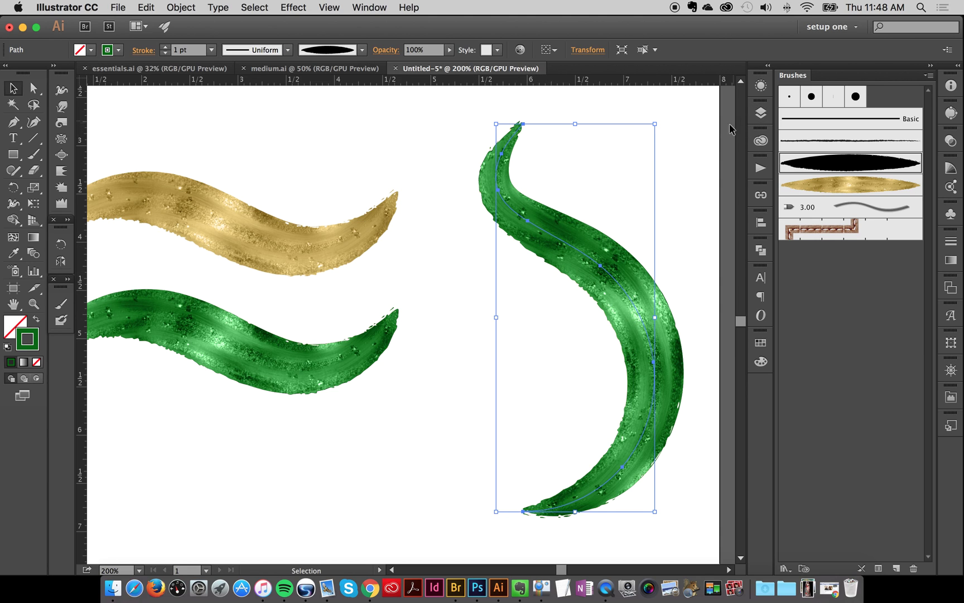
# Scale the green S-curve down proportionally to a stroke weight of about 0.5 pt.
pyautogui.moveTo(654, 123); pyautogui.dragTo(592, 257)
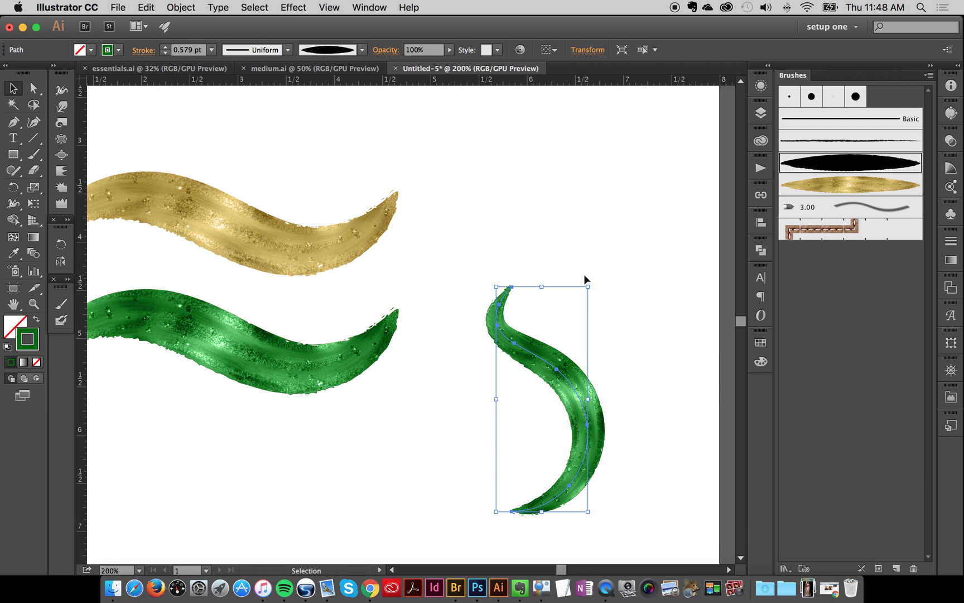
pyautogui.moveTo(586, 285); pyautogui.dragTo(575, 317)
pyautogui.click(631, 413)
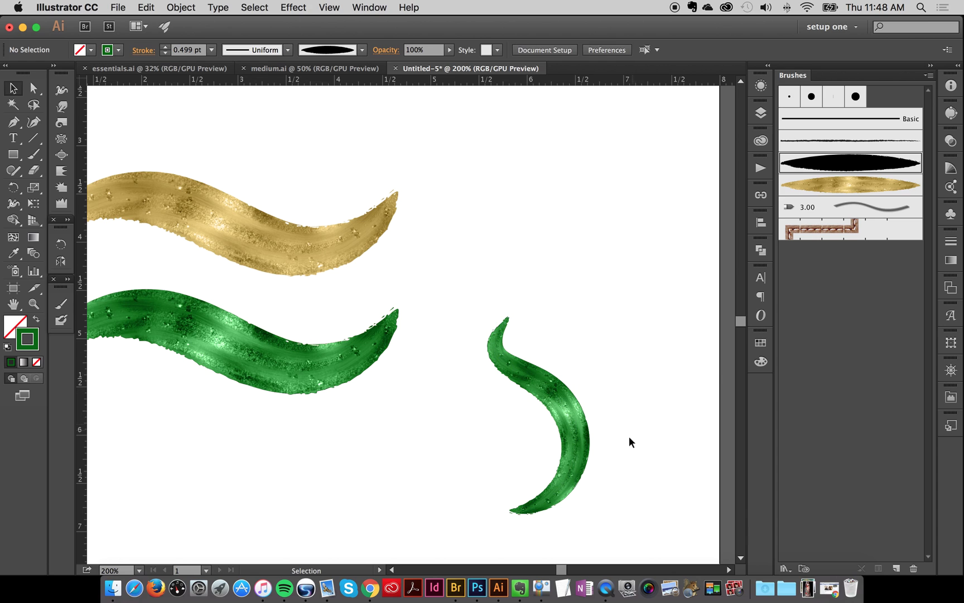
# Enlarge the small green S-curve proportionally to about 1.42 in wide and 3.46 in high.
pyautogui.moveTo(507, 427); pyautogui.dragTo(601, 400)
pyautogui.press('super+z')
pyautogui.press('super+z')
pyautogui.moveTo(579, 319)
pyautogui.mouseDown()
pyautogui.moveTo(672, 199)
pyautogui.moveTo(678, 203)
pyautogui.mouseUp()
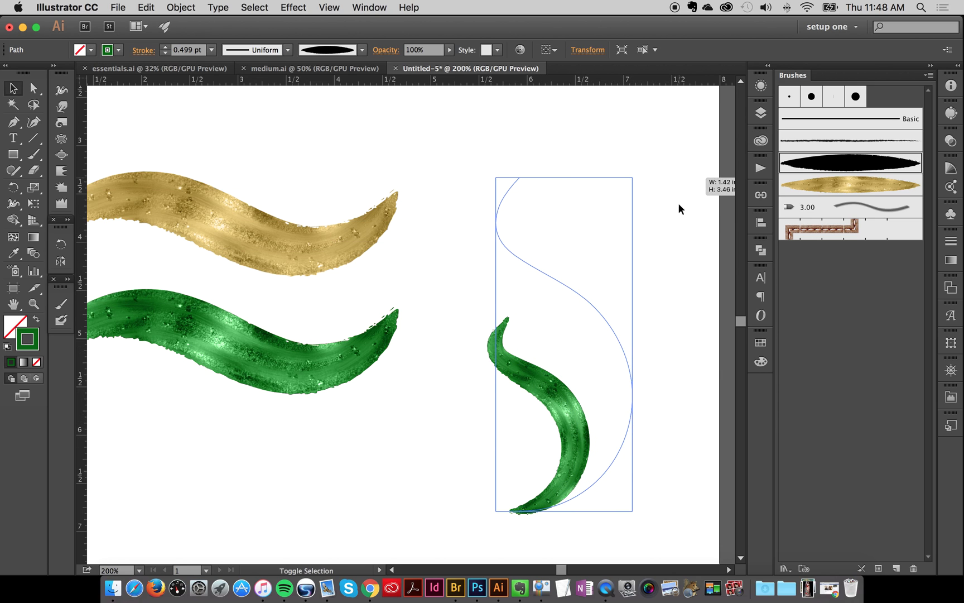
pyautogui.click(676, 276)
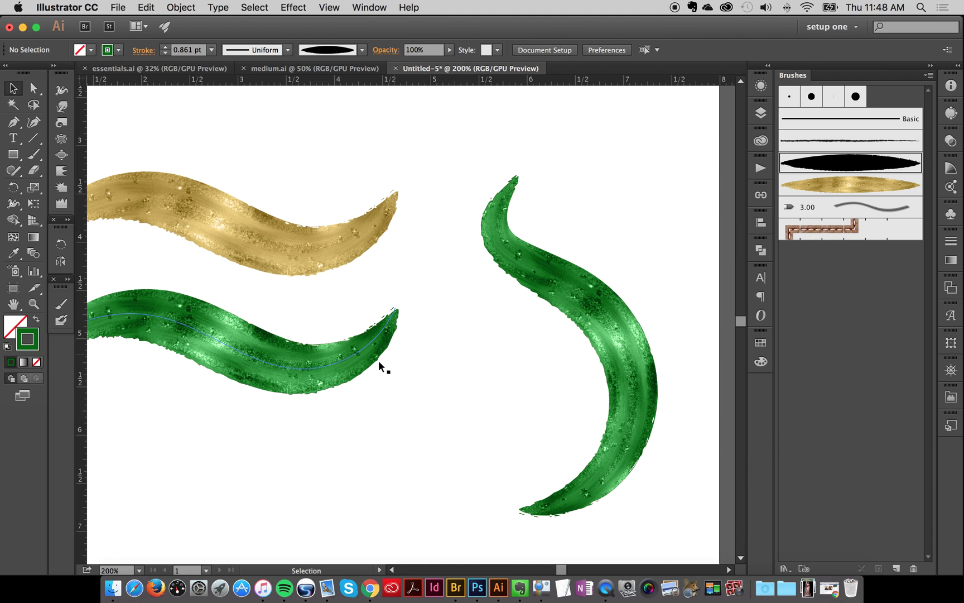
pyautogui.click(565, 294)
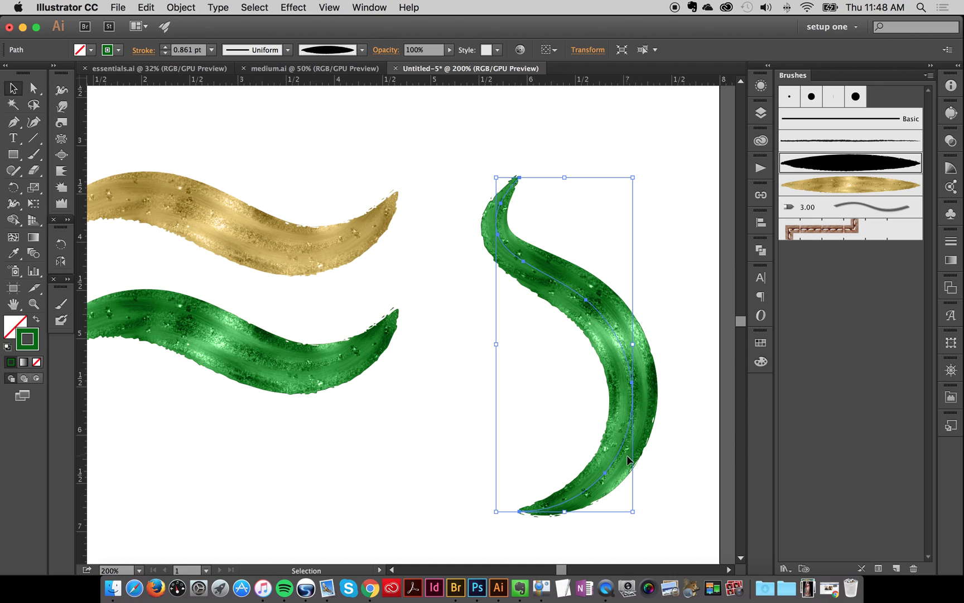
pyautogui.click(288, 422)
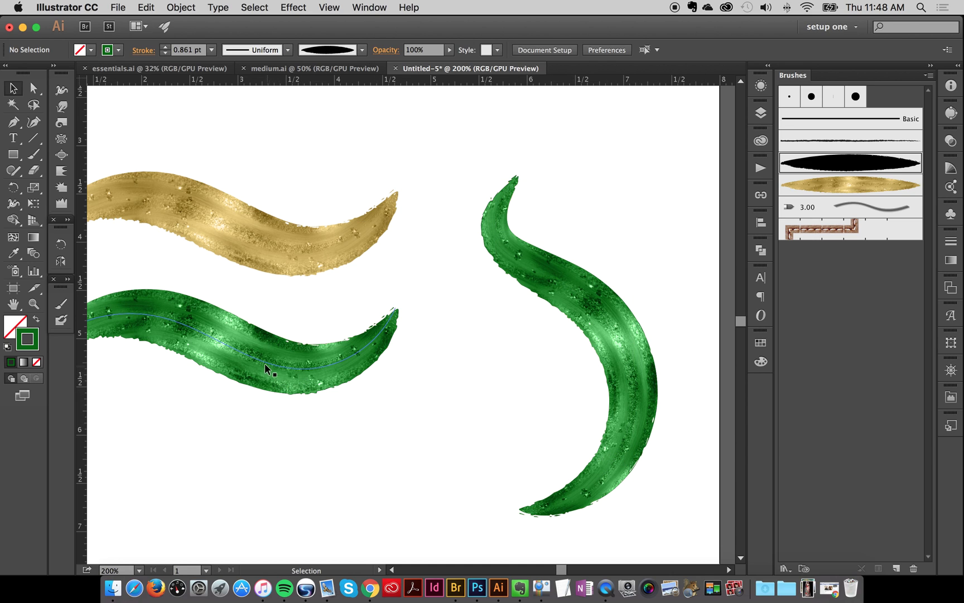
# Duplicate the green wave below the original and scale the copy down to a stroke weight of about 0.34 pt.
pyautogui.click(287, 393)
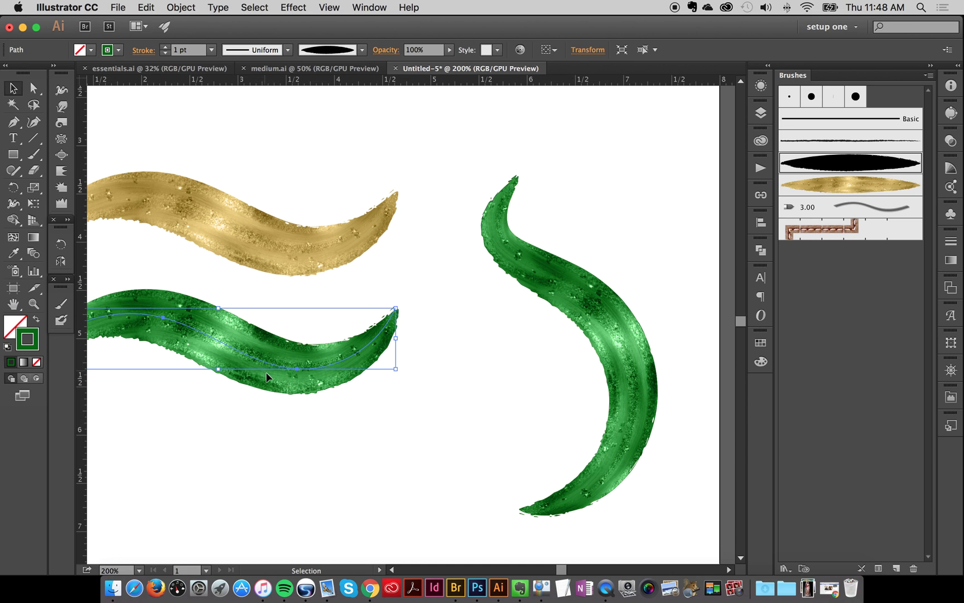
pyautogui.press('a')
pyautogui.click(256, 386)
pyautogui.moveTo(395, 308)
pyautogui.mouseDown()
pyautogui.moveTo(434, 428)
pyautogui.moveTo(377, 453)
pyautogui.moveTo(201, 467)
pyautogui.moveTo(311, 442)
pyautogui.mouseUp()
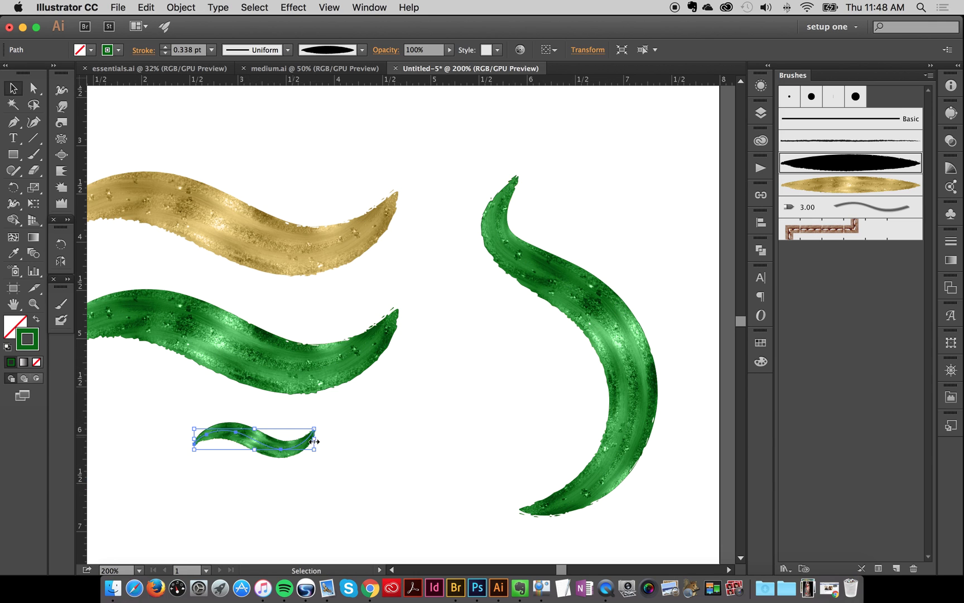
# Apply the small green wave's thinner stroke appearance to the S-curve with the Eyedropper.
pyautogui.moveTo(486, 347); pyautogui.dragTo(611, 209)
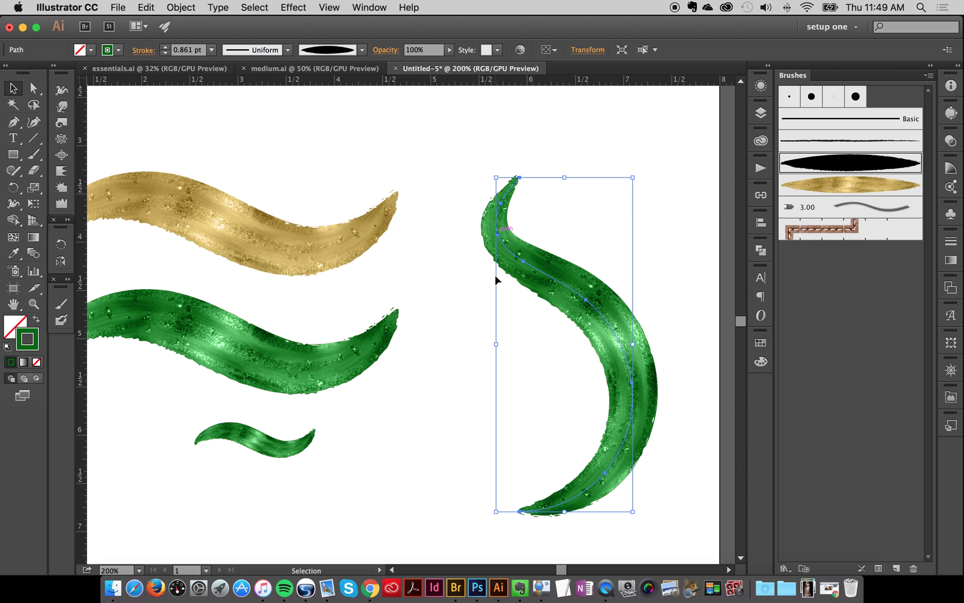
pyautogui.click(13, 253)
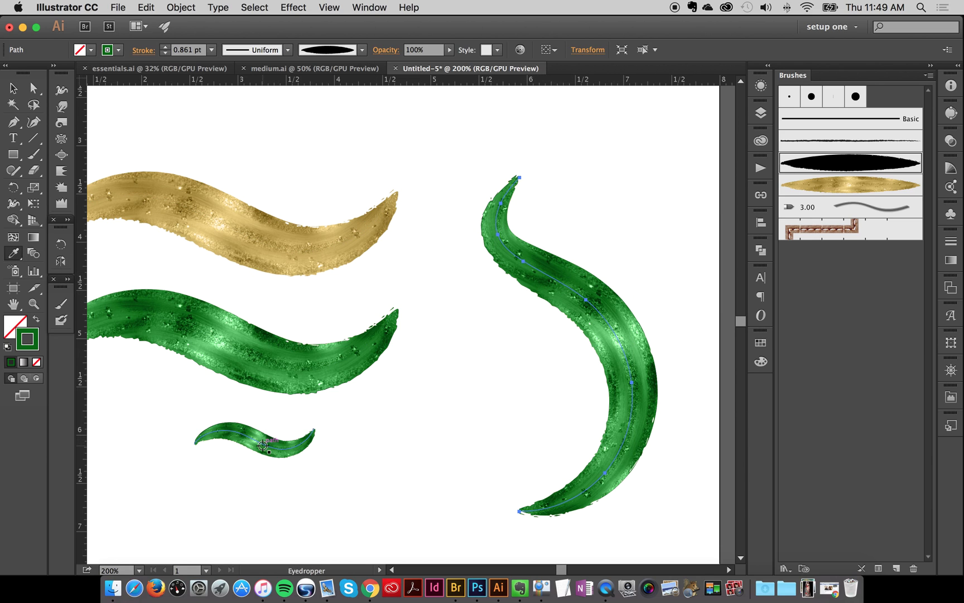
pyautogui.click(265, 449)
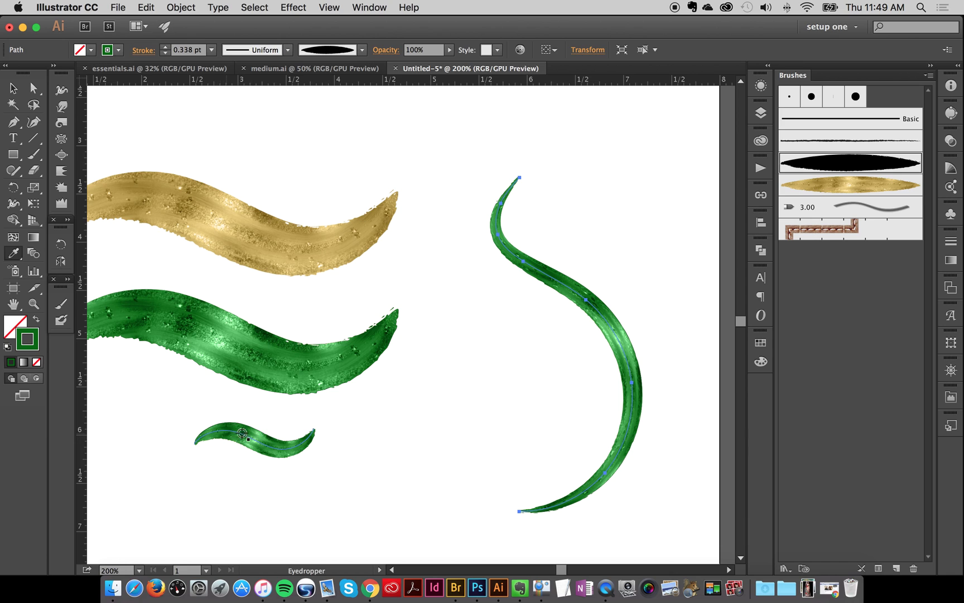
pyautogui.press('v')
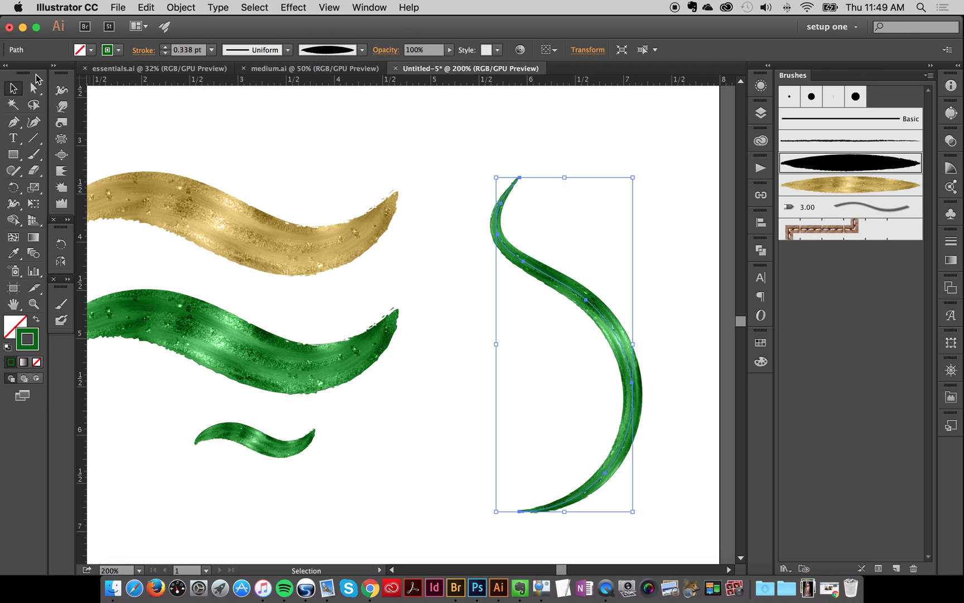
pyautogui.click(476, 153)
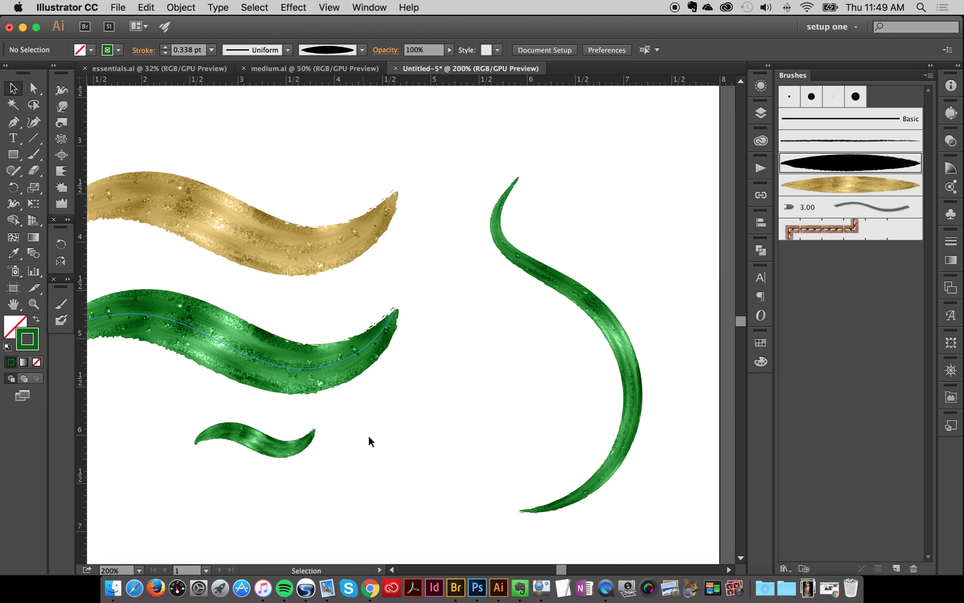
pyautogui.click(239, 439)
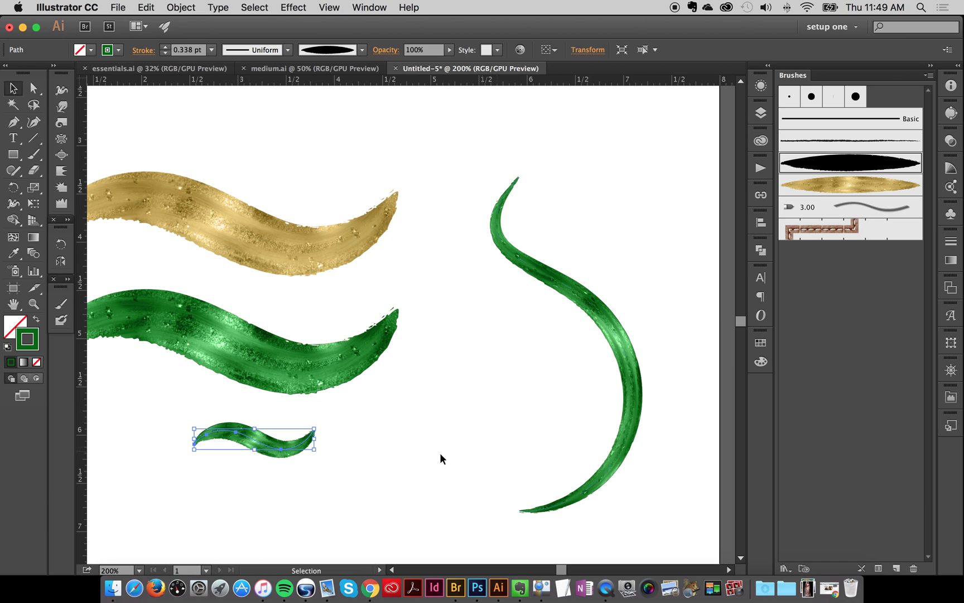
pyautogui.click(380, 491)
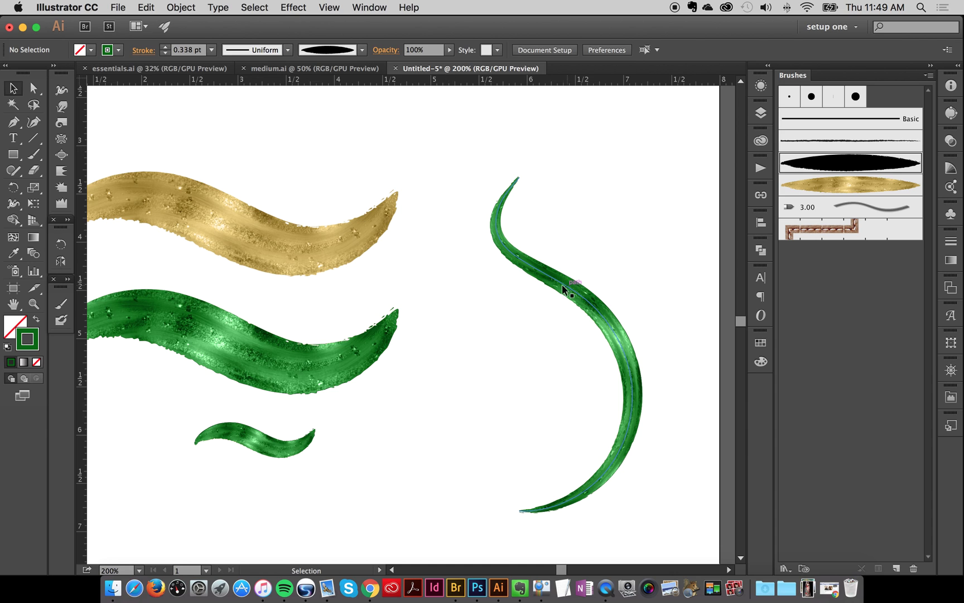
# Recolor the topmost stroke in the S-curve's appearance, trying purple before choosing a pink swatch.
pyautogui.click(580, 289)
pyautogui.click(759, 113)
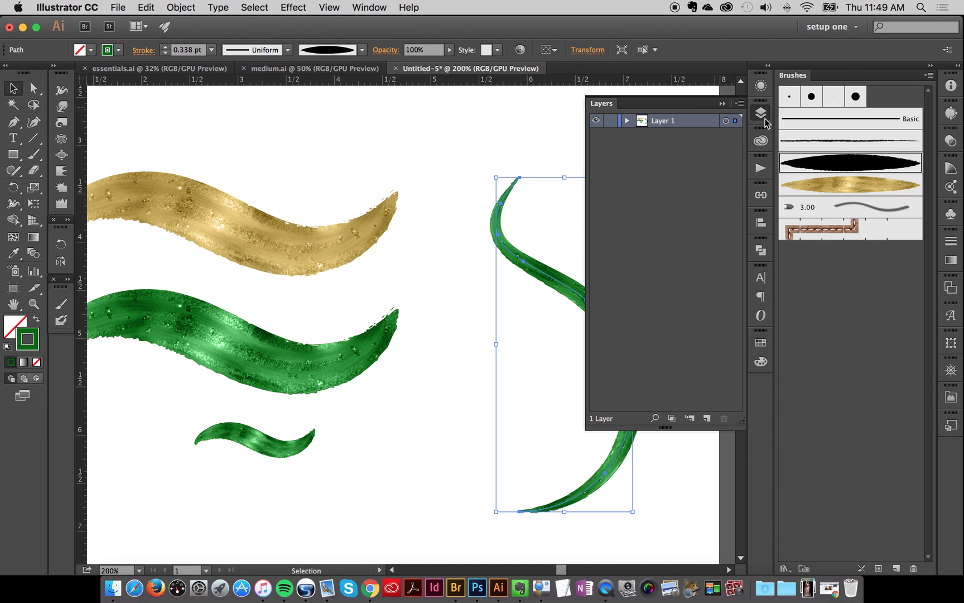
pyautogui.click(761, 86)
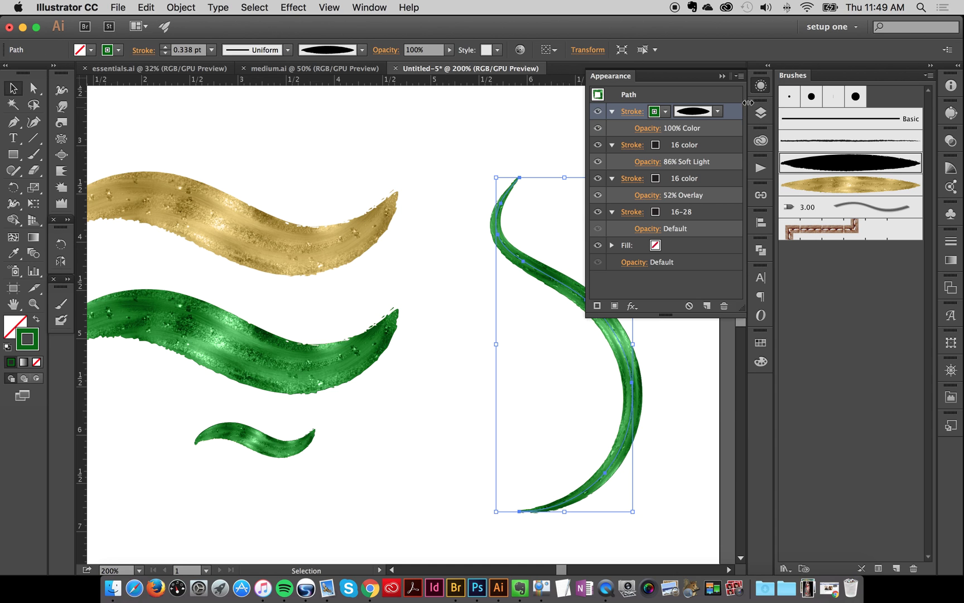
pyautogui.click(657, 113)
pyautogui.click(652, 114)
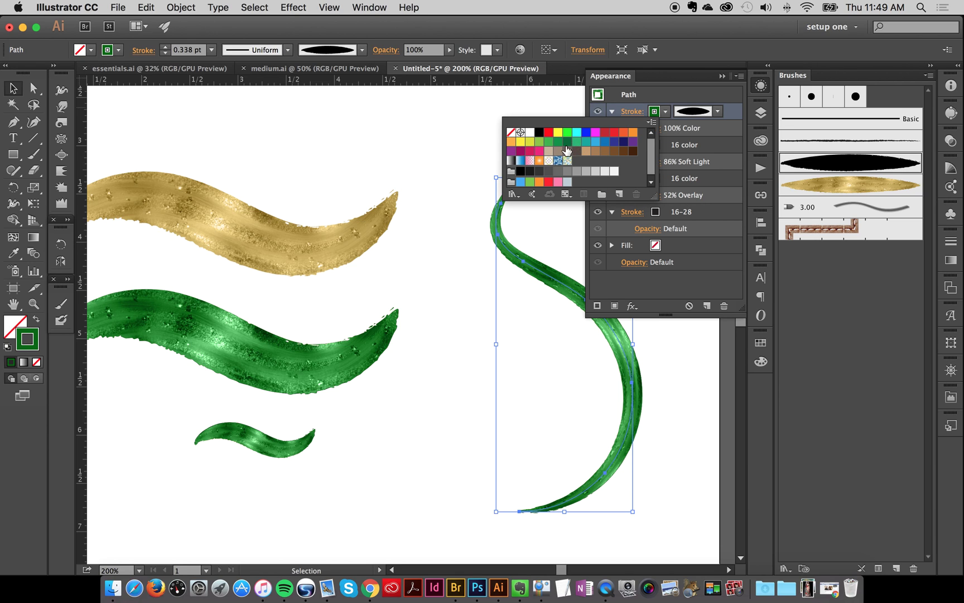
pyautogui.click(633, 142)
pyautogui.click(530, 151)
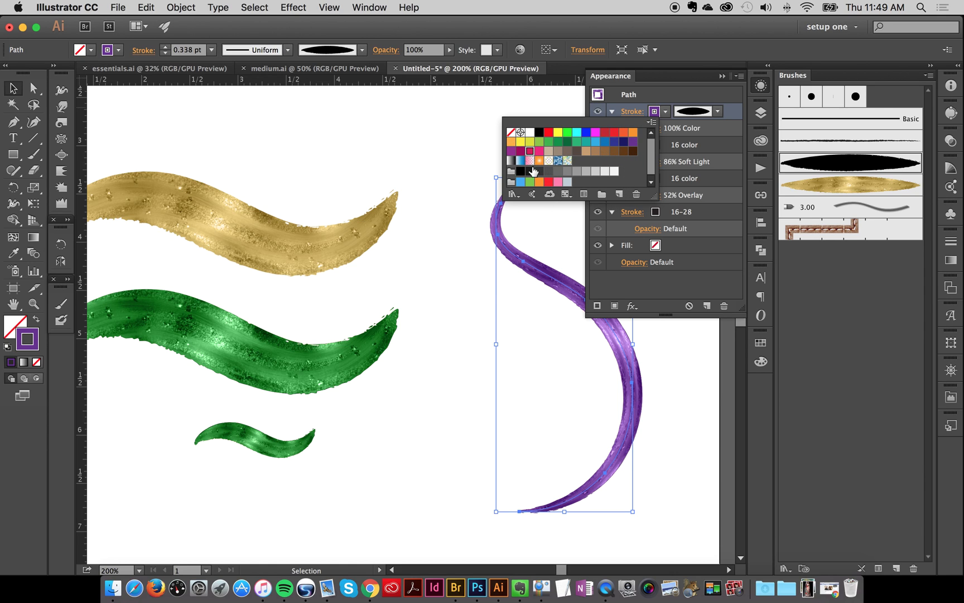
pyautogui.click(539, 151)
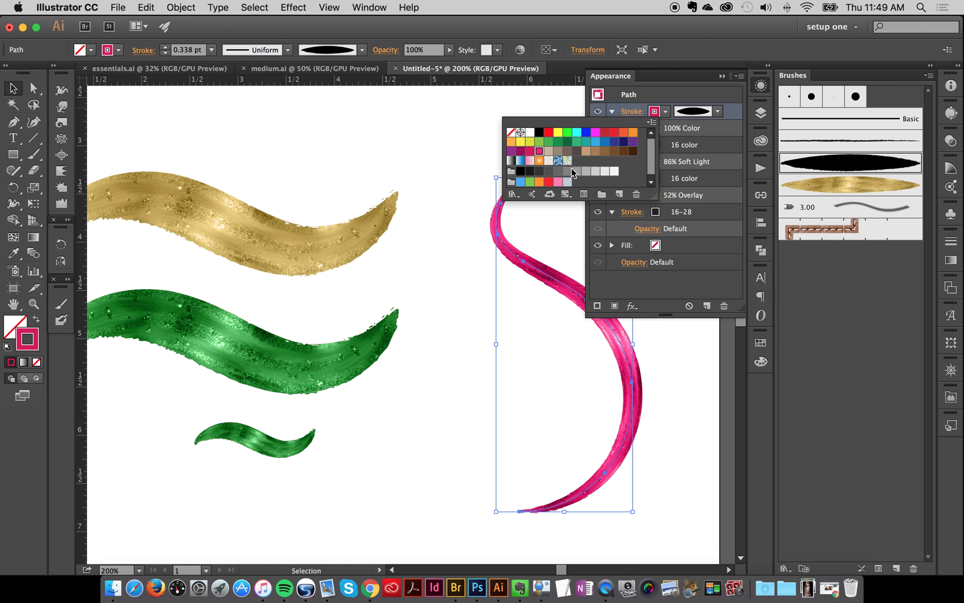
# Close the stroke appearance settings and delete the pink S-curve.
pyautogui.click(759, 87)
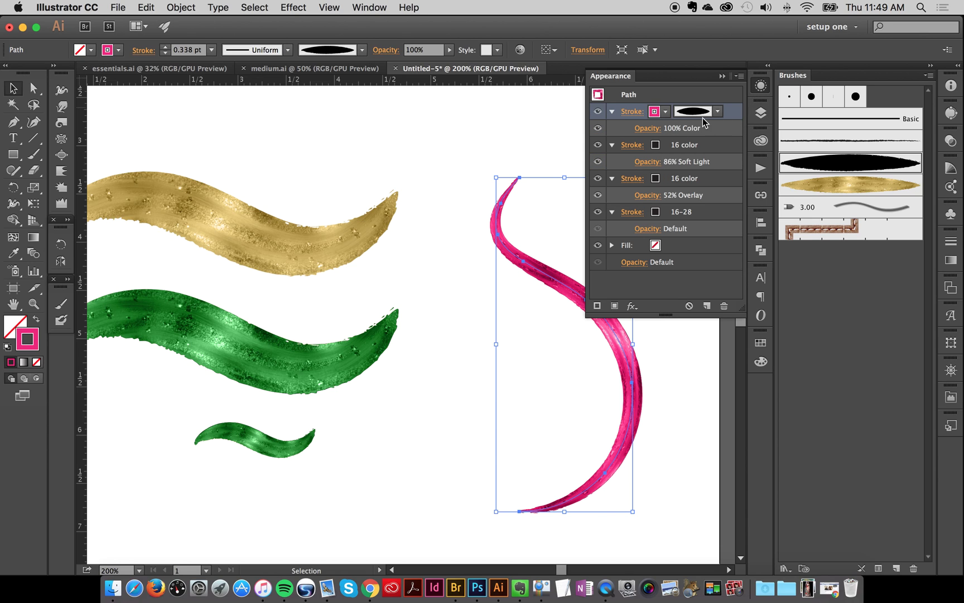
pyautogui.click(762, 90)
pyautogui.click(680, 353)
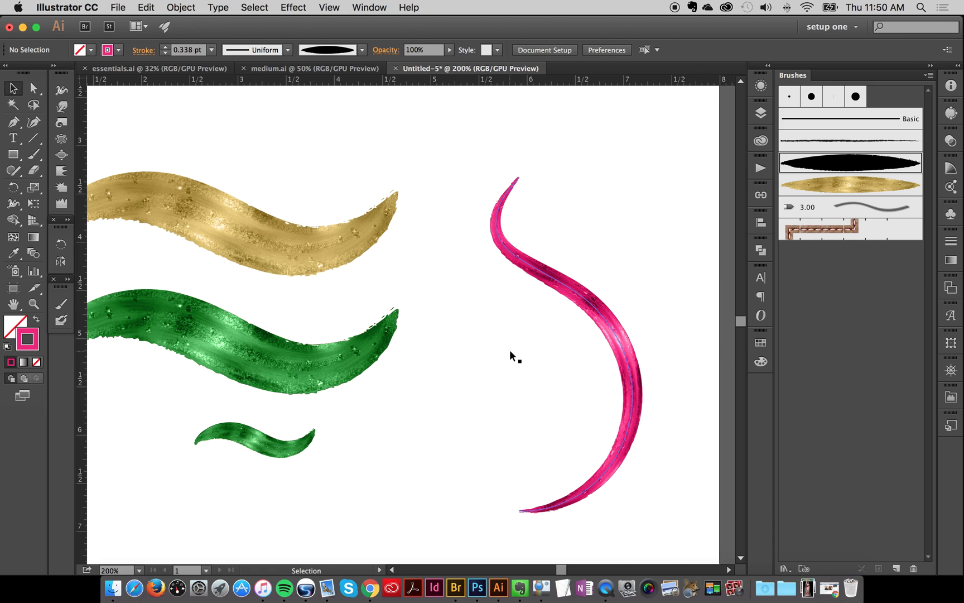
pyautogui.moveTo(506, 364); pyautogui.dragTo(587, 266)
pyautogui.press('Delete')
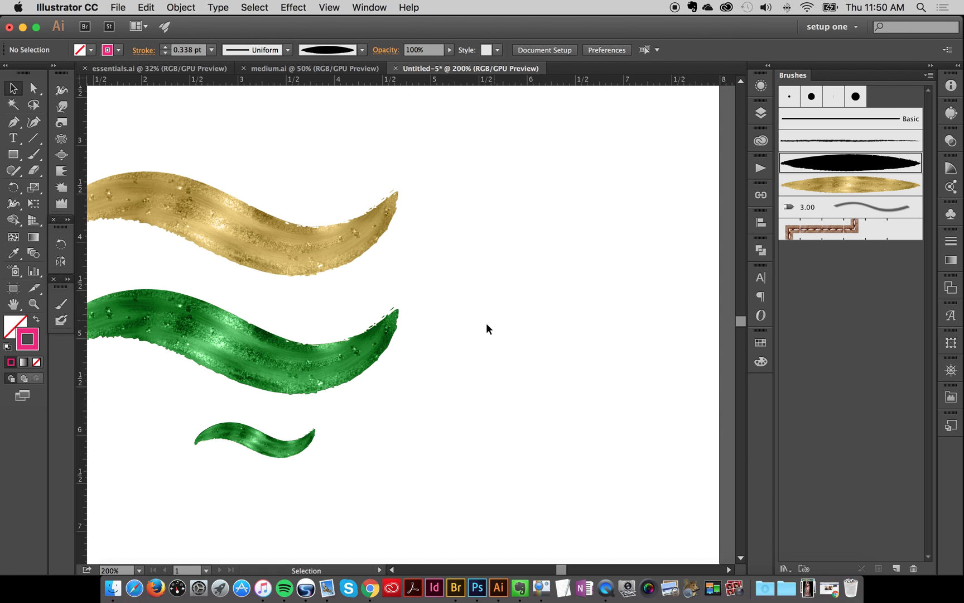